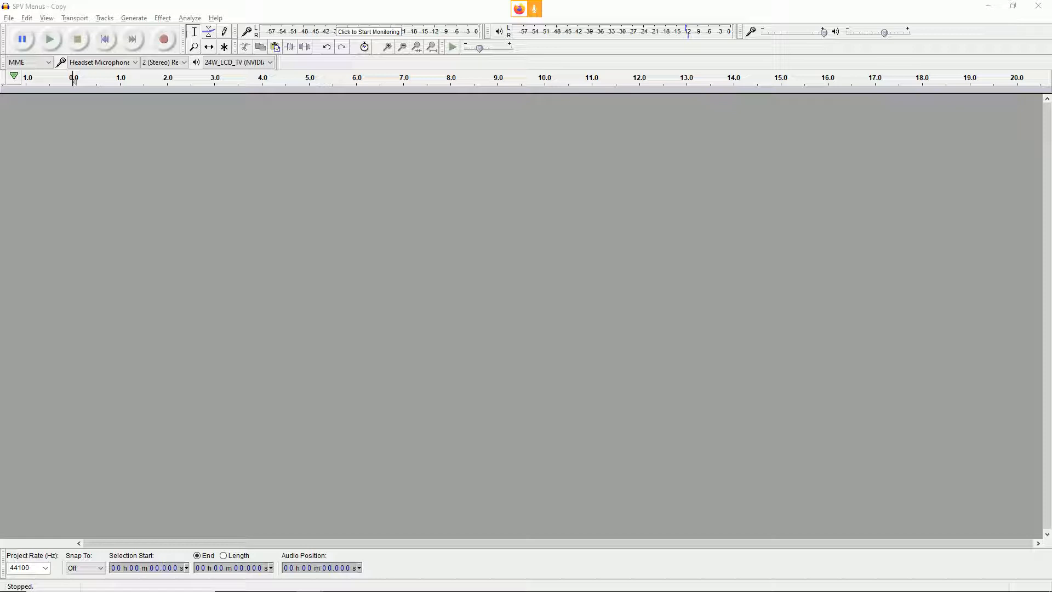
Step: Switch to Firefox, search the web for "google play store" in a new tab and open the Google Play site
key(alt+Tab)
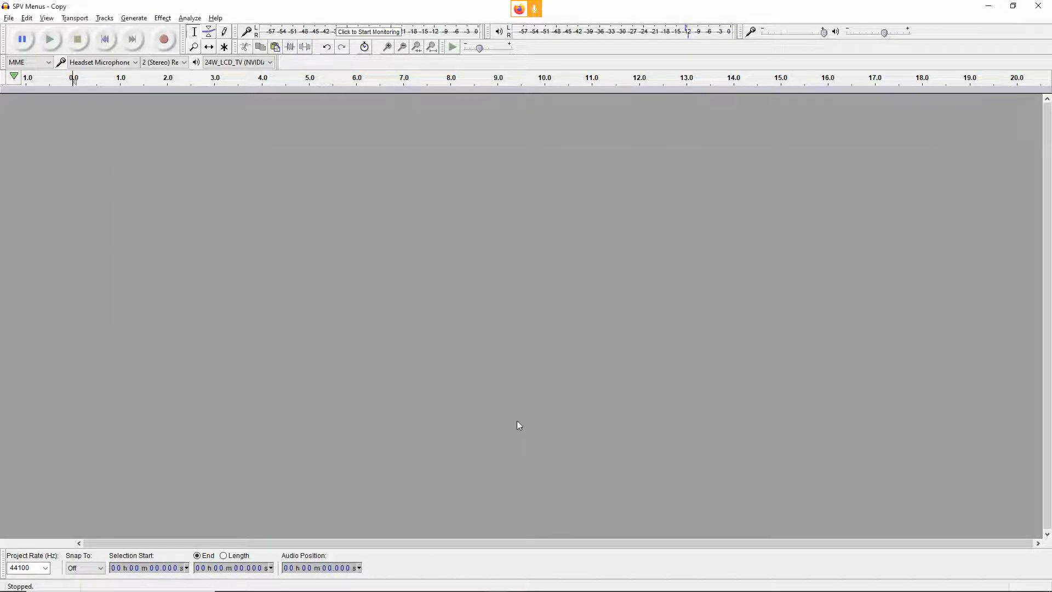
key(alt+Tab)
key(Tab)
key(ctrl+t)
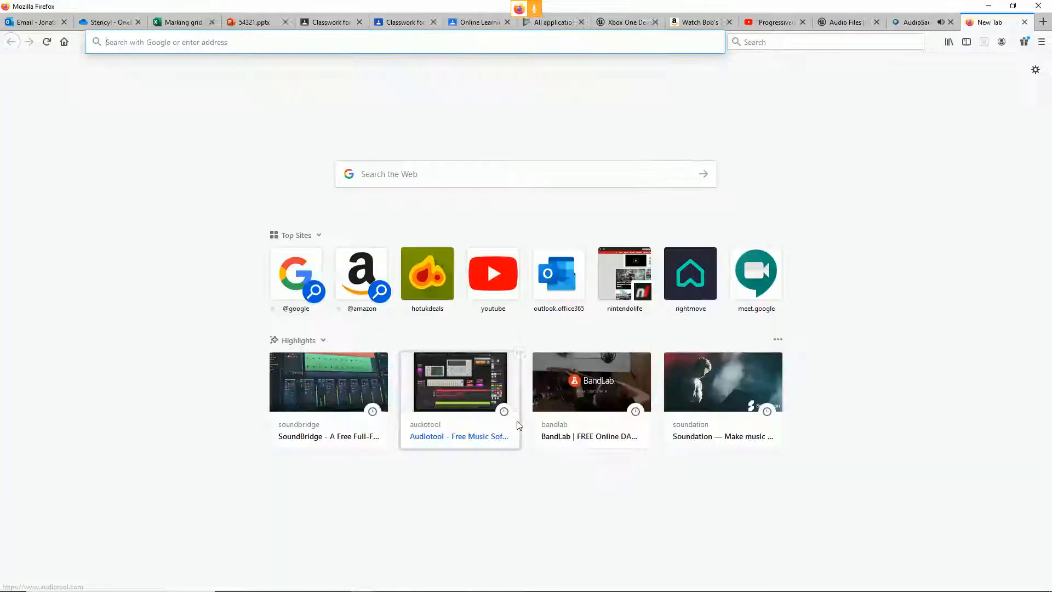
text(google )
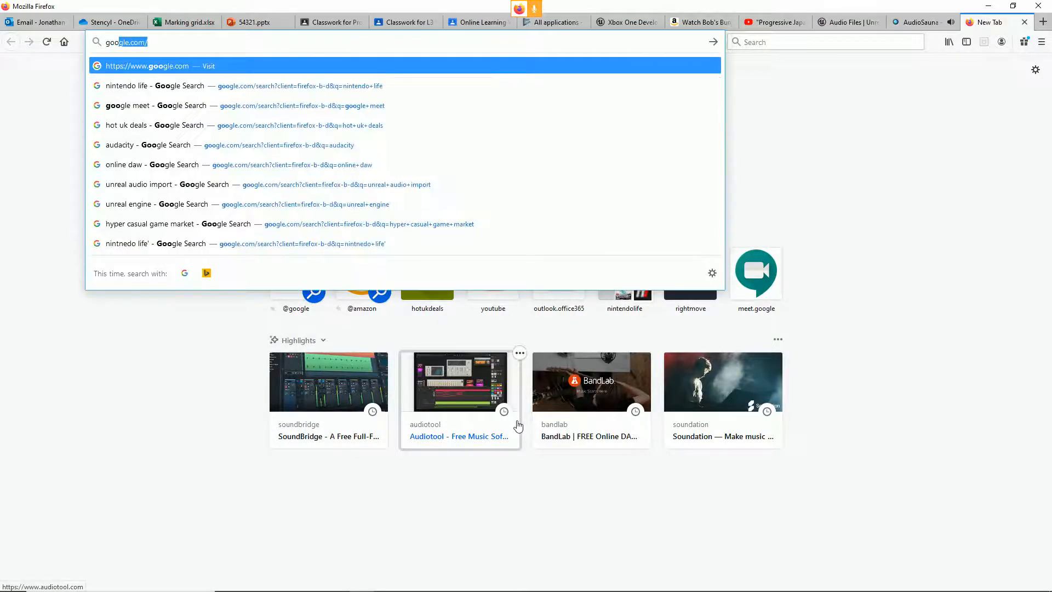
text(play store)
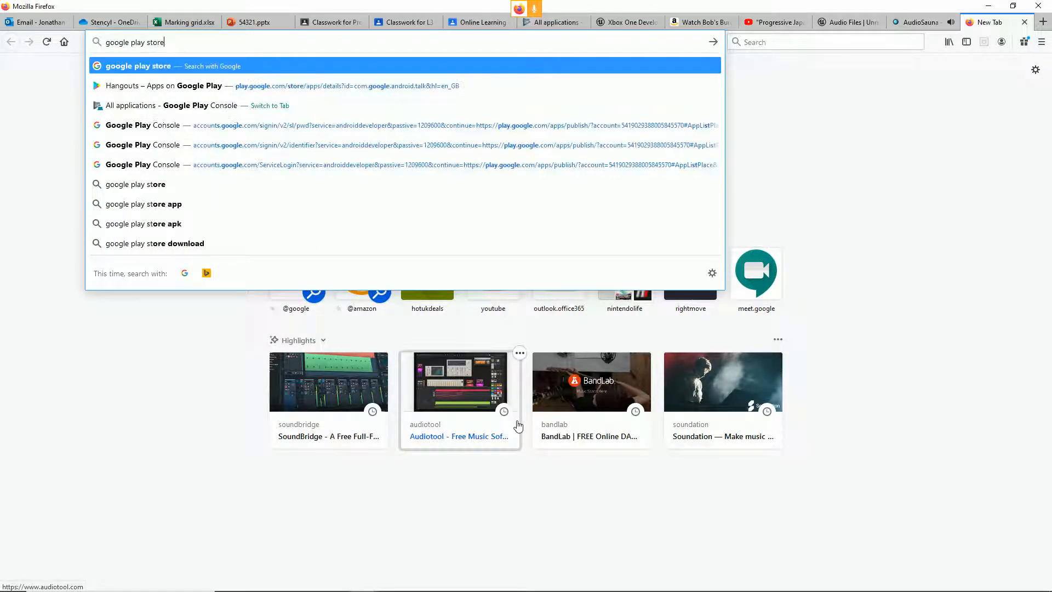
key(Return)
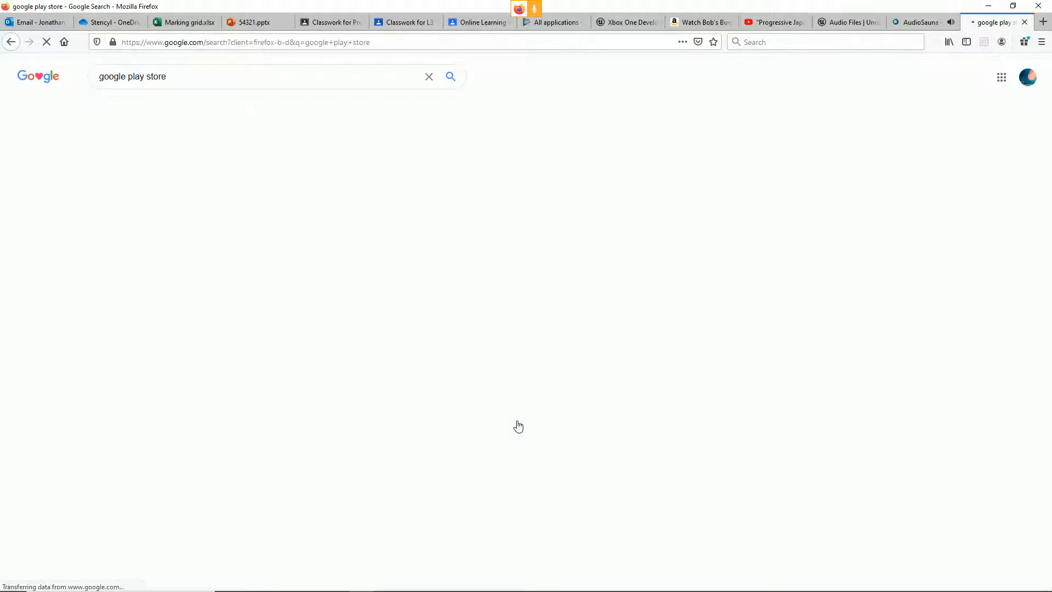
click(135, 299)
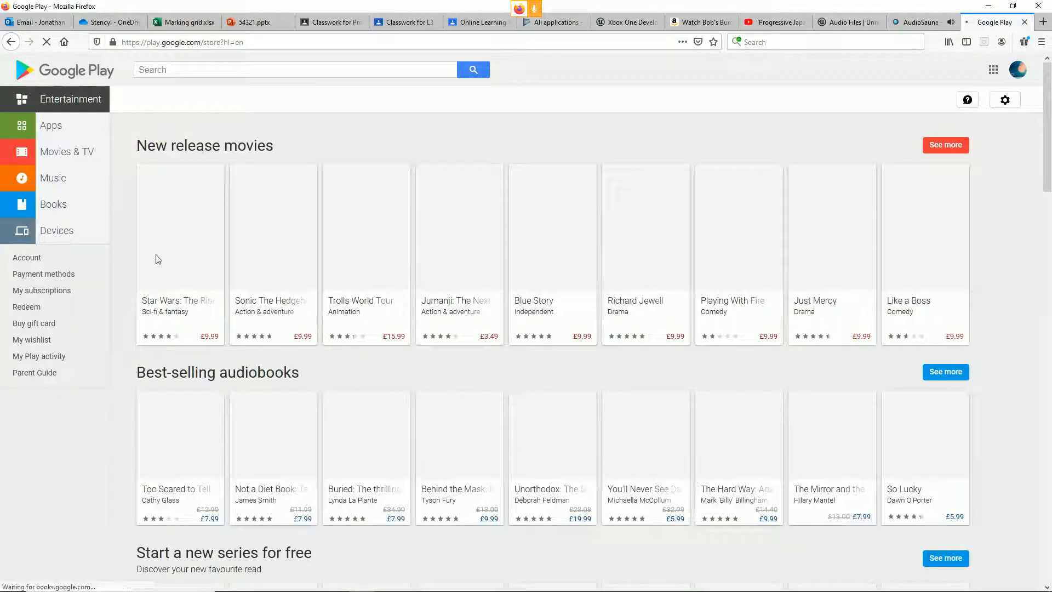
Step: Search Google Play for "mp3 recorder" and open the MP3 Recorder app by Smart Mobile Tools
click(230, 74)
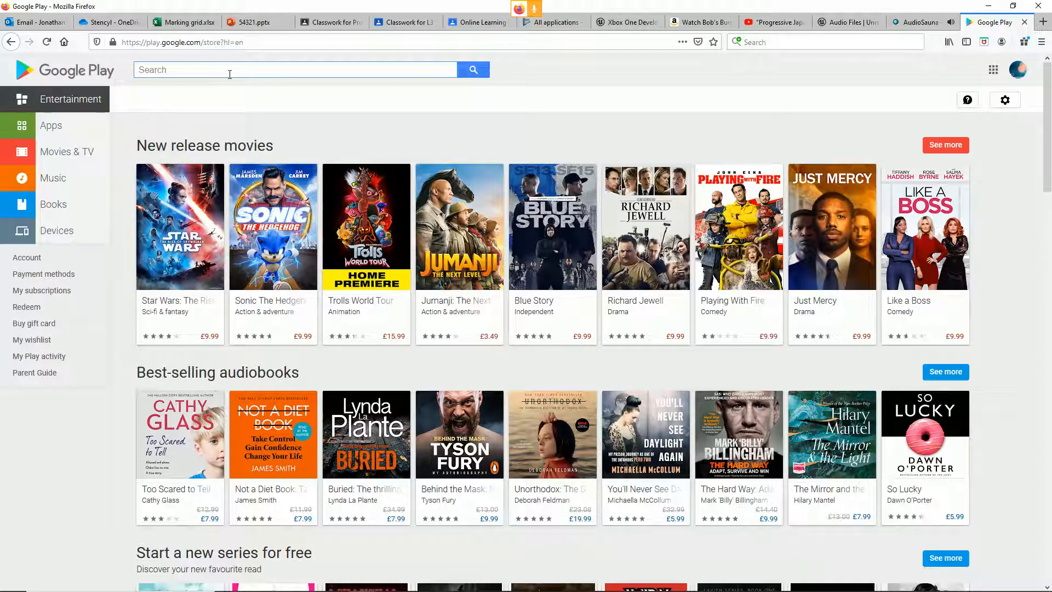
text(mp3 re)
key(Down)
key(Return)
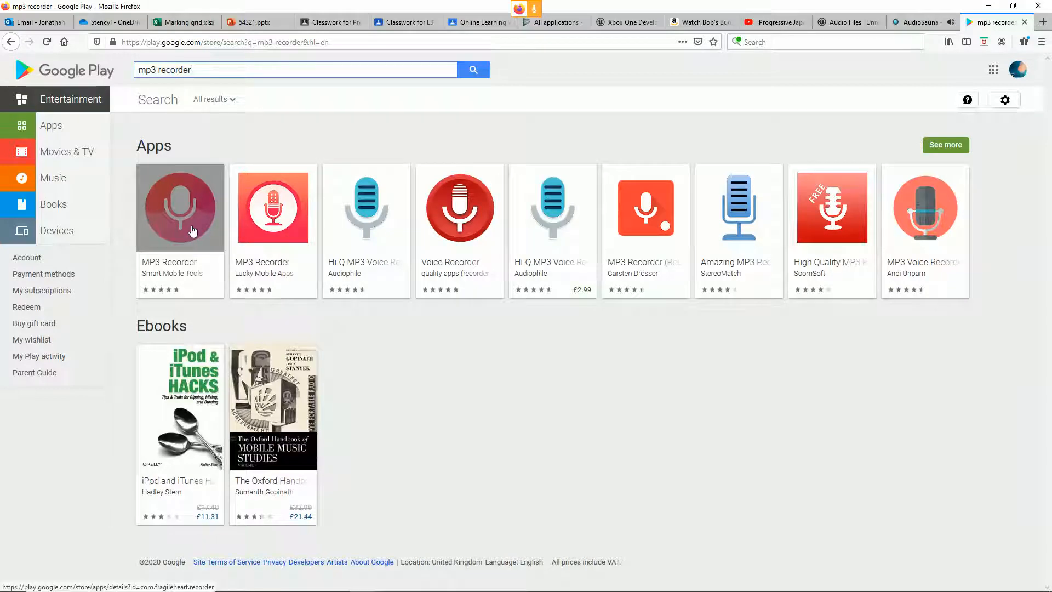
click(193, 230)
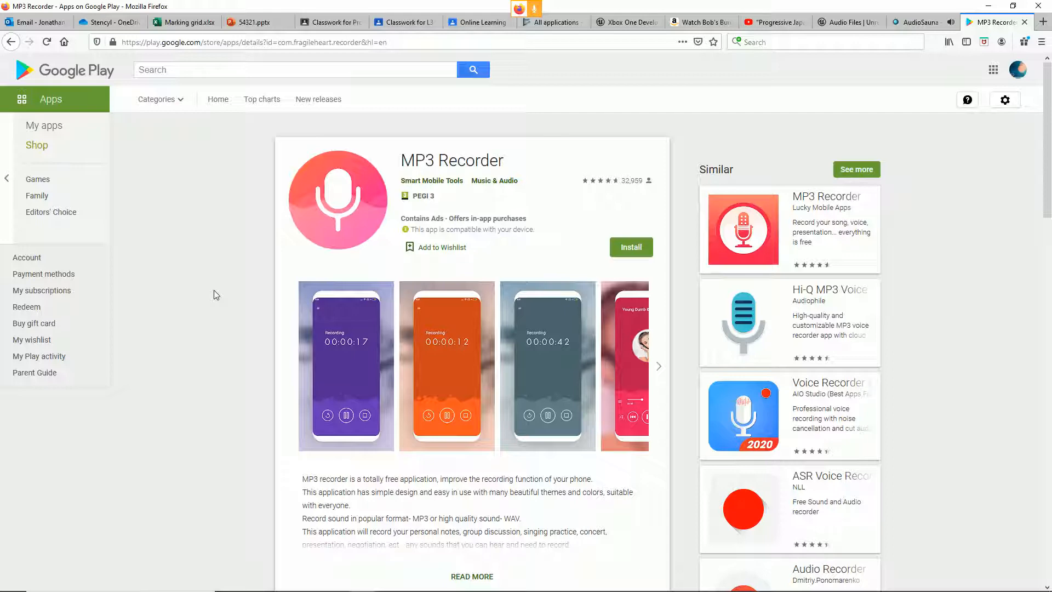
Step: Search the web for "audacity" in a new browser tab and open the official Audacity download page
key(alt+Tab)
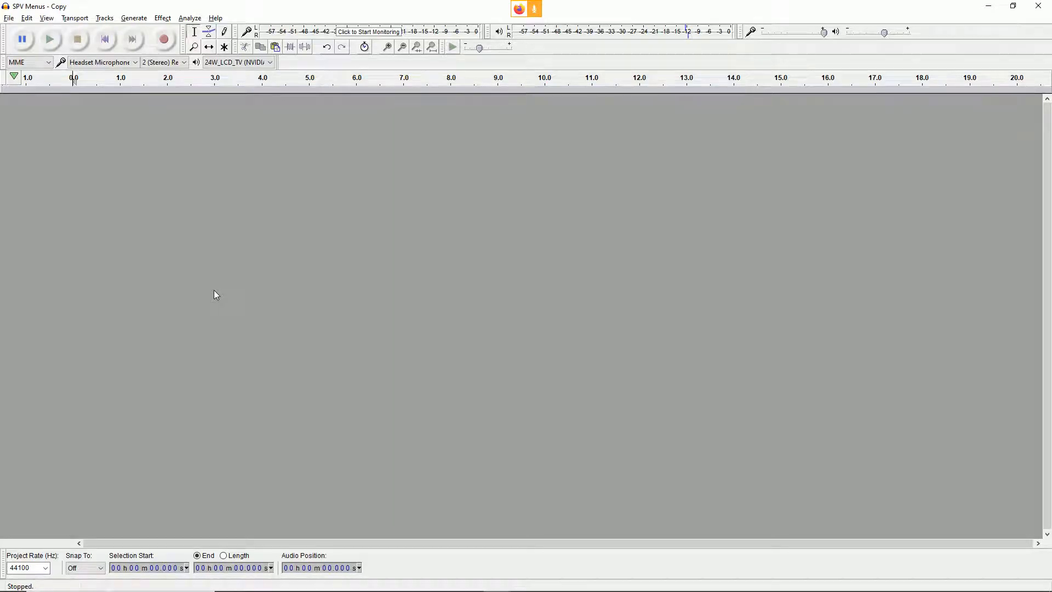
key(alt+Tab)
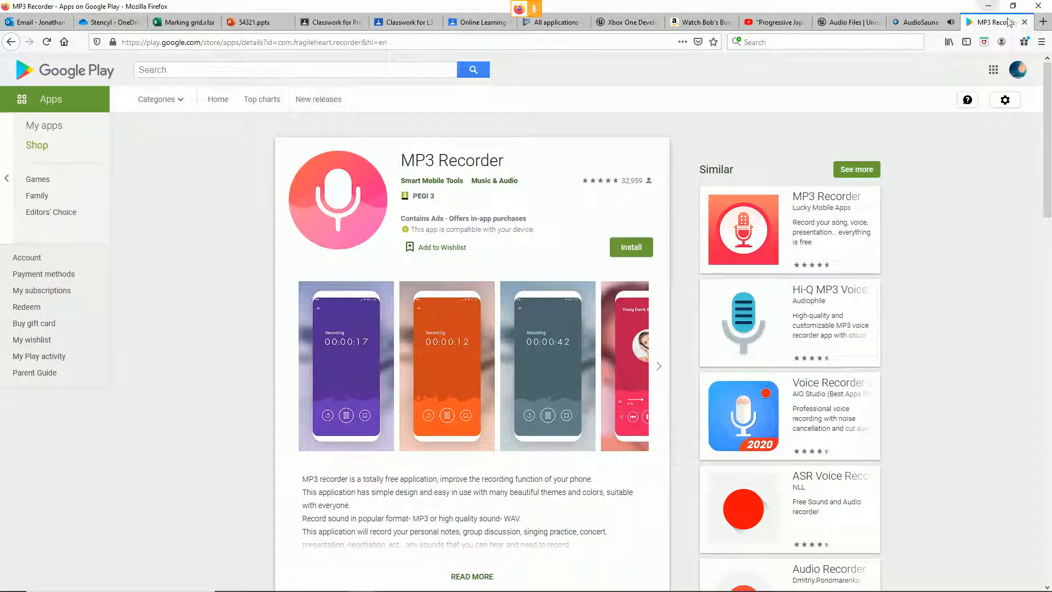
click(1047, 26)
text(audacity)
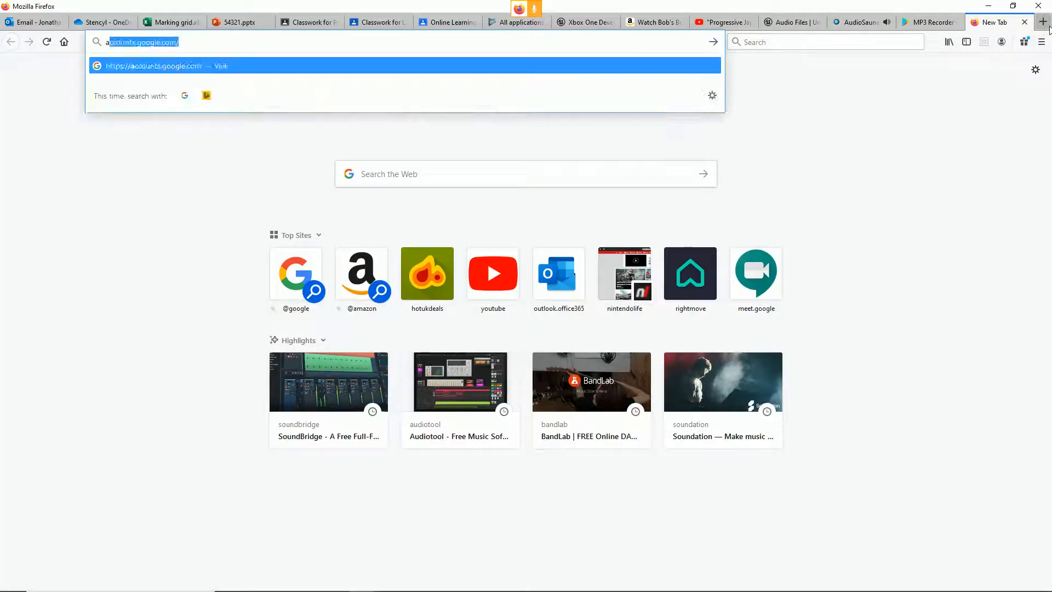
key(Return)
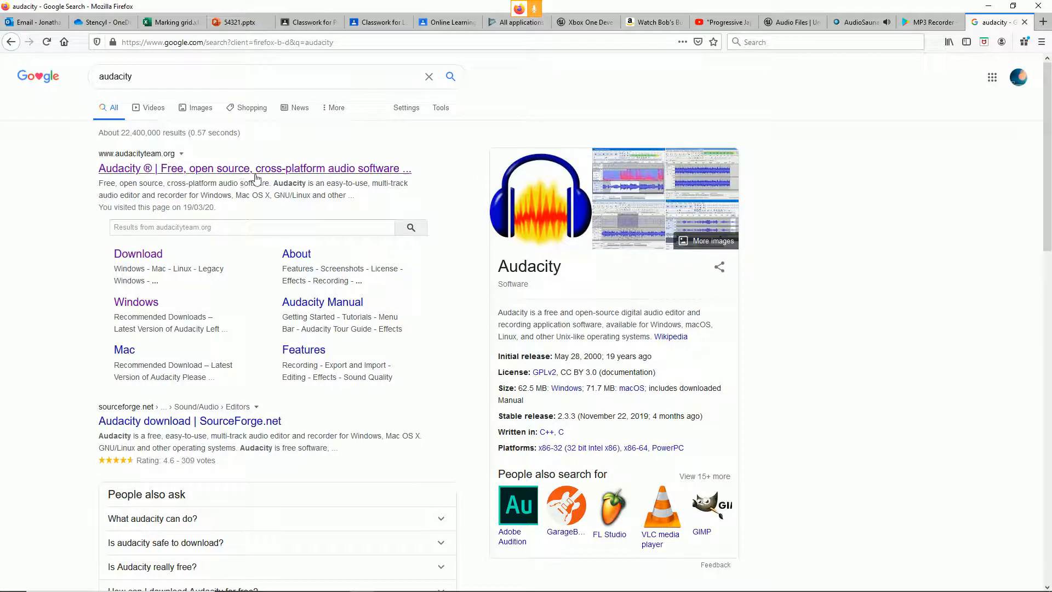
click(135, 255)
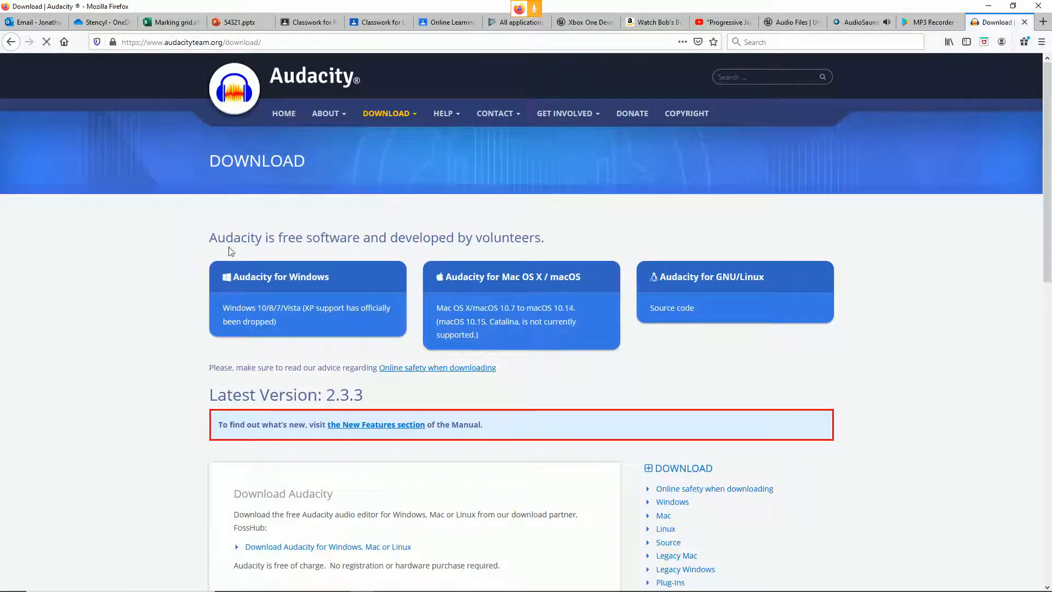
Step: Request the Audacity 2.3.3 Windows installer through its FossHub download page and cancel saving the file
click(336, 281)
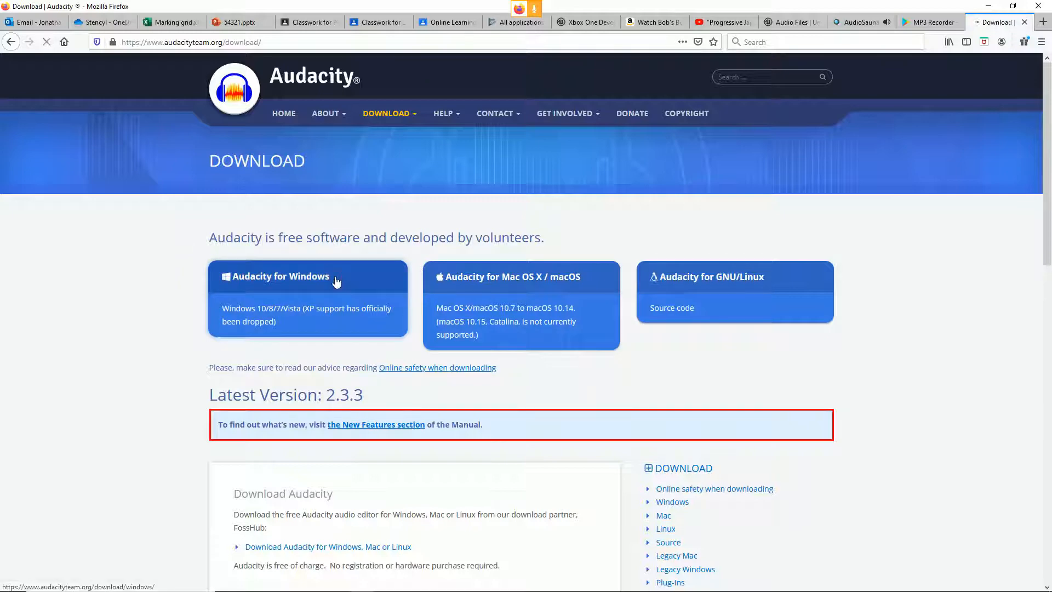
scroll(195, 383, down, 3)
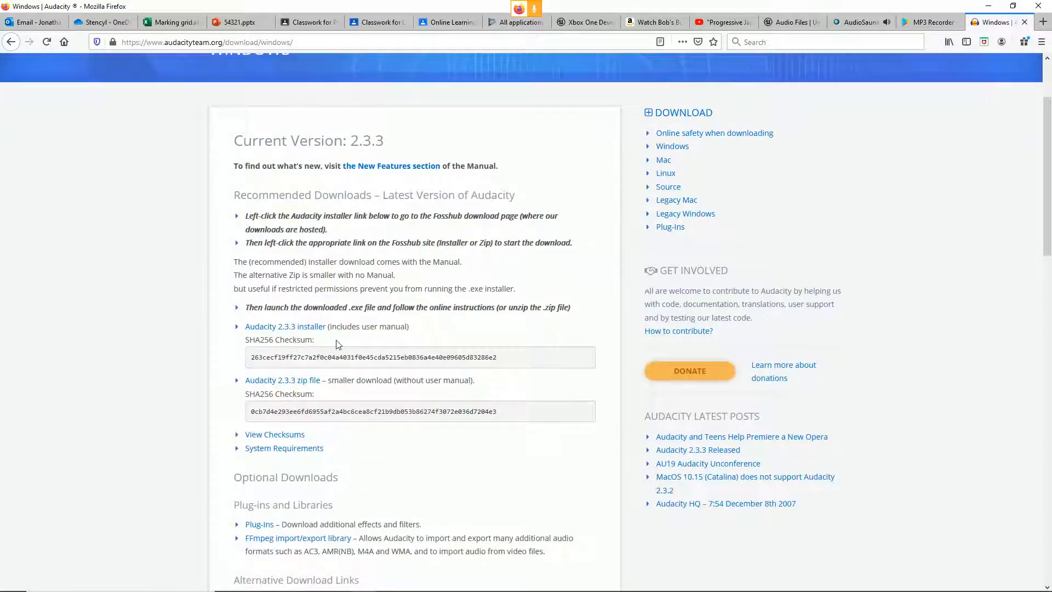
click(307, 329)
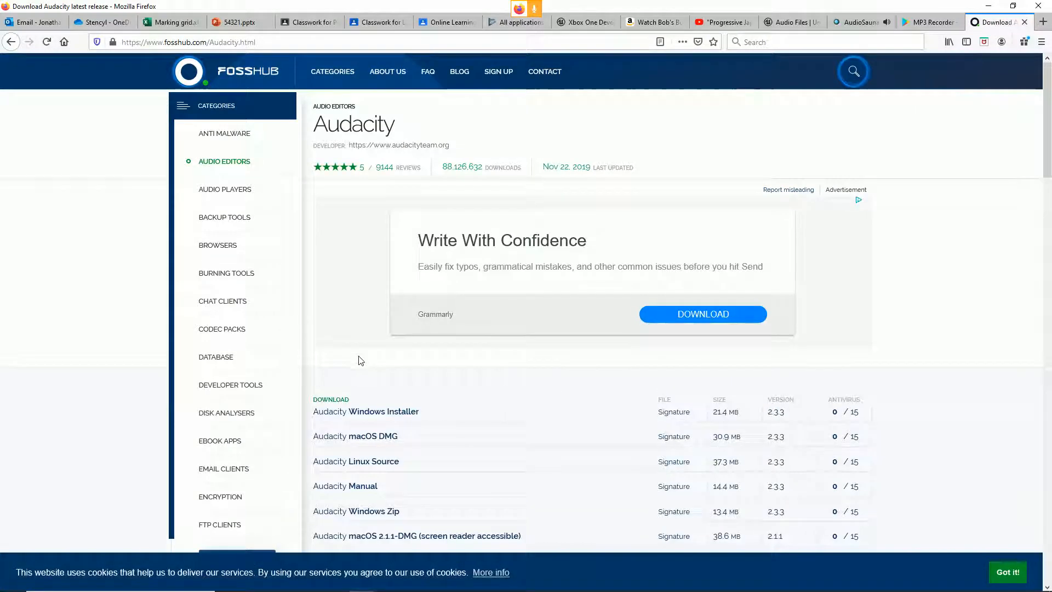
click(403, 412)
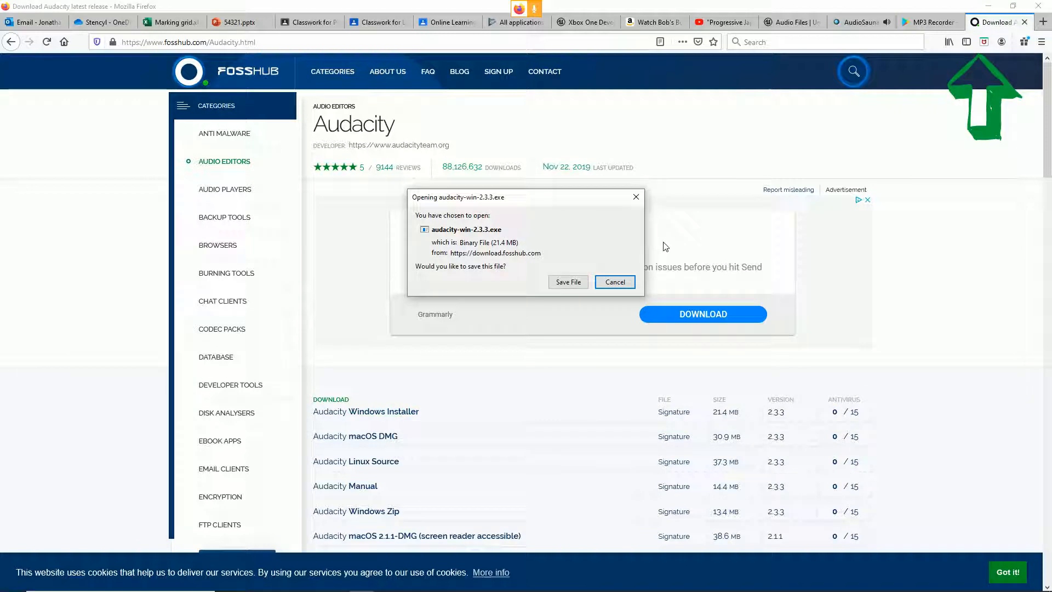
click(619, 283)
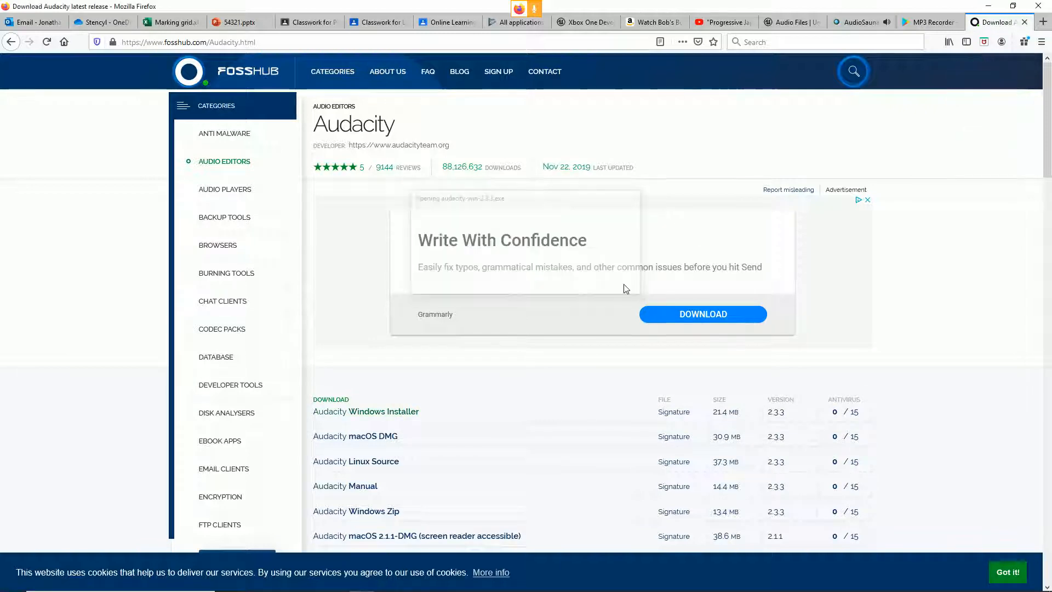
Step: Switch to Audacity, import the SPV Menus audio file as a track and play it
key(alt+Tab)
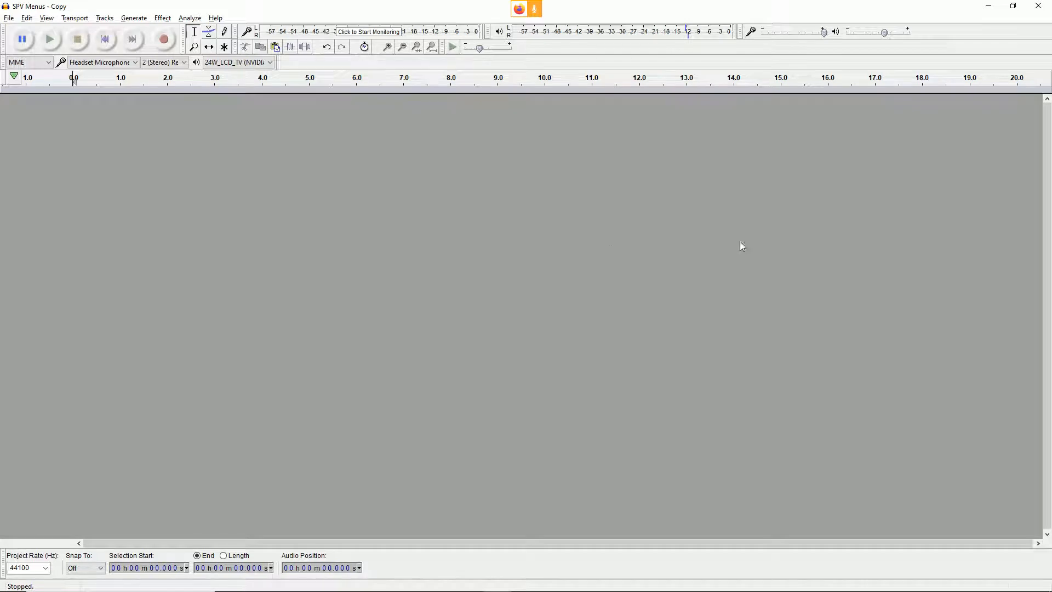
drag(1051, 428, 399, 261)
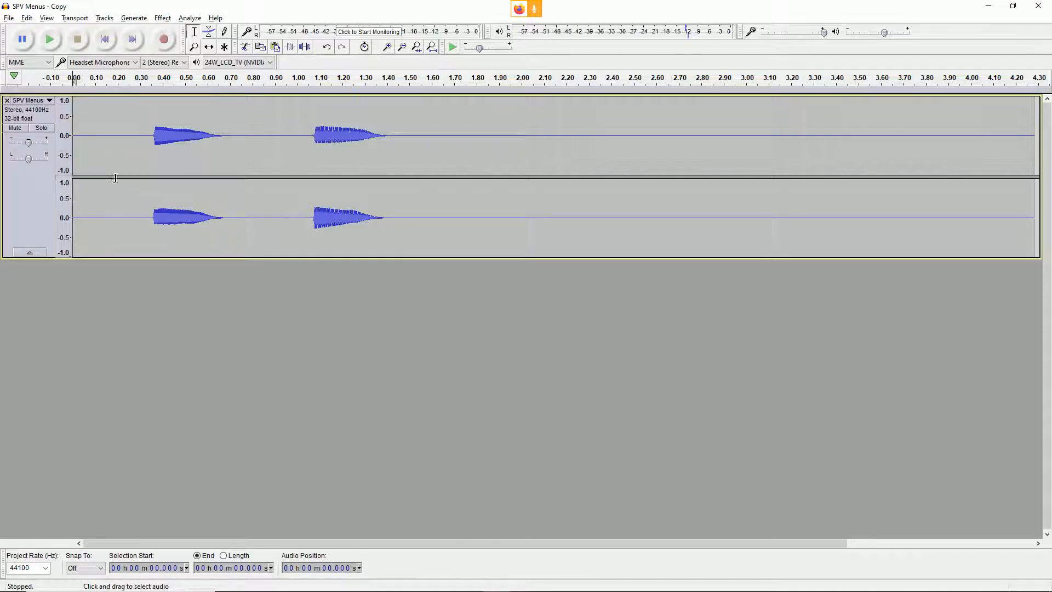
key(space)
Step: Trim the track to its first sound by deleting the leading 0.356 s of silence and everything after about 0.339 s
drag(153, 144, 70, 162)
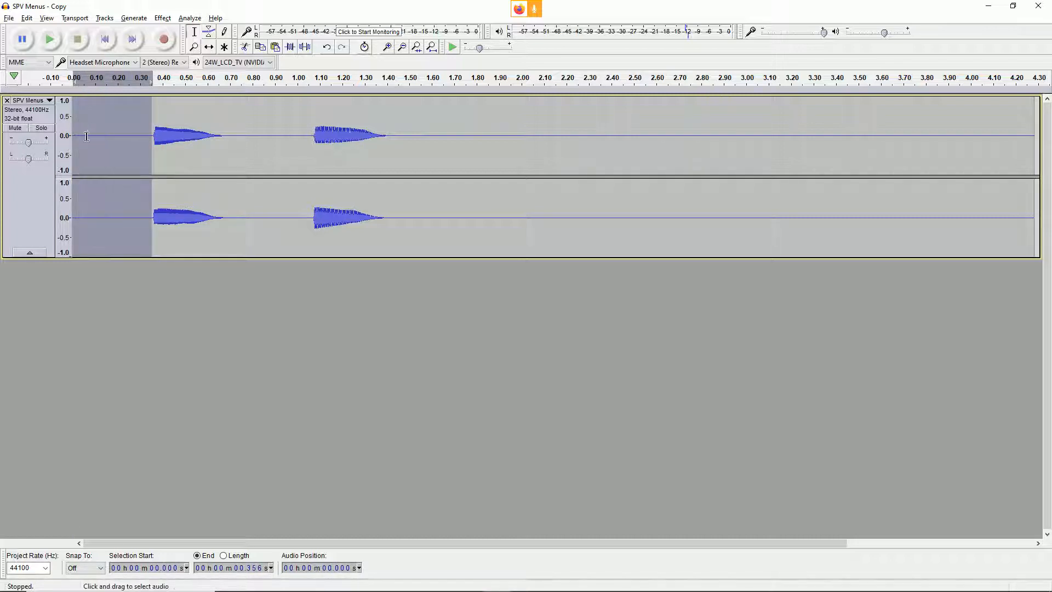
key(Delete)
drag(148, 134, 958, 151)
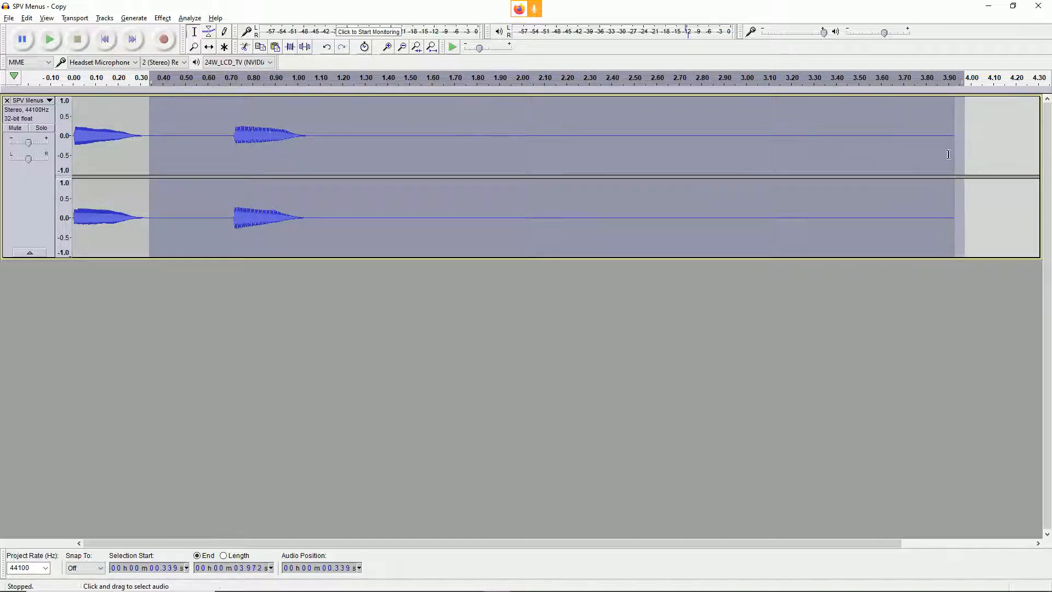
key(Delete)
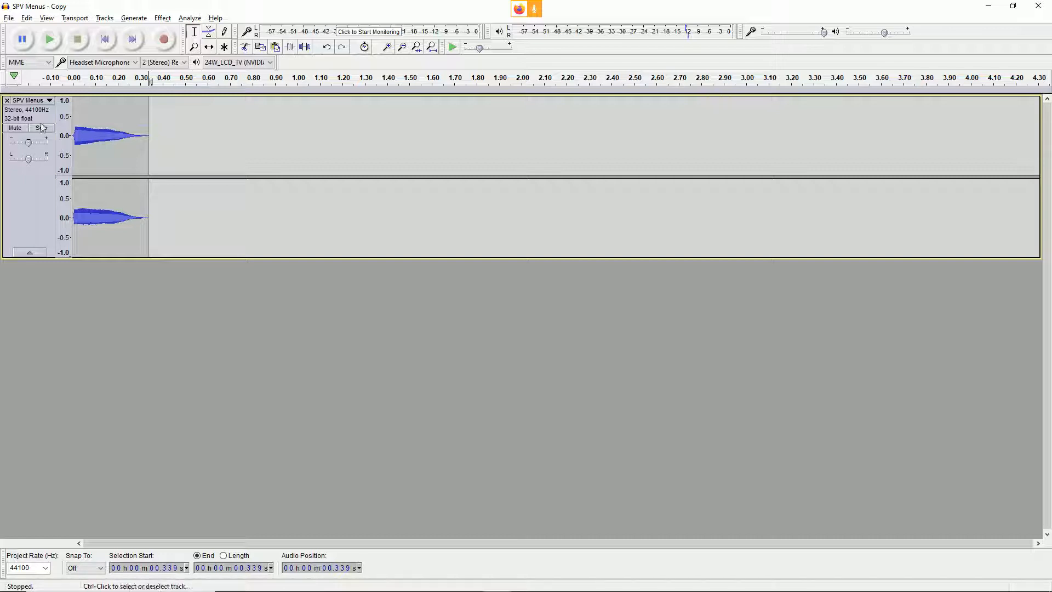
Step: Play the trimmed sound from the start, select the whole track and loop its playback to check the level
click(54, 43)
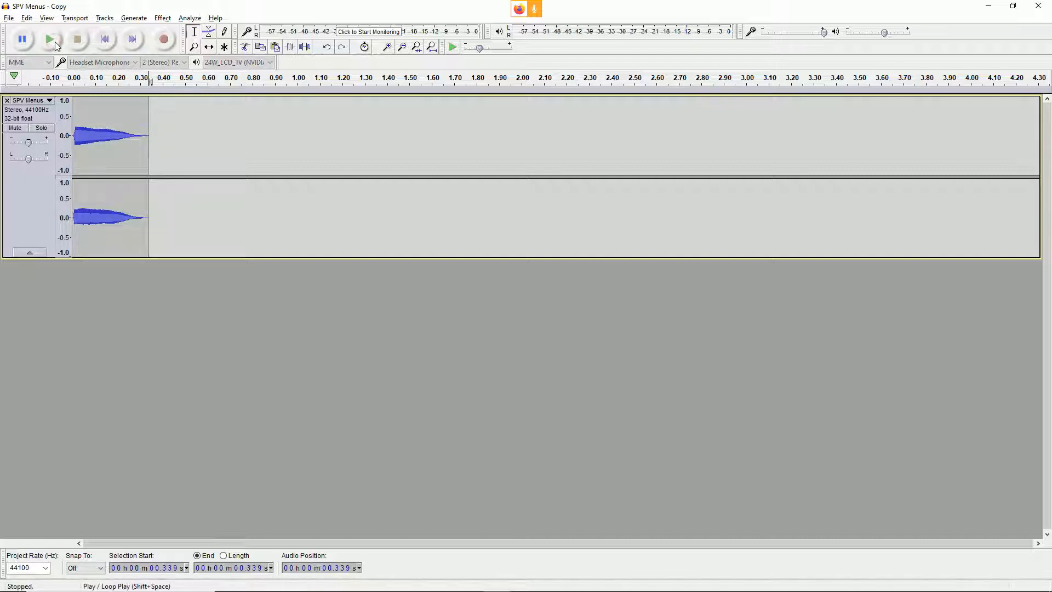
key(Home)
click(44, 41)
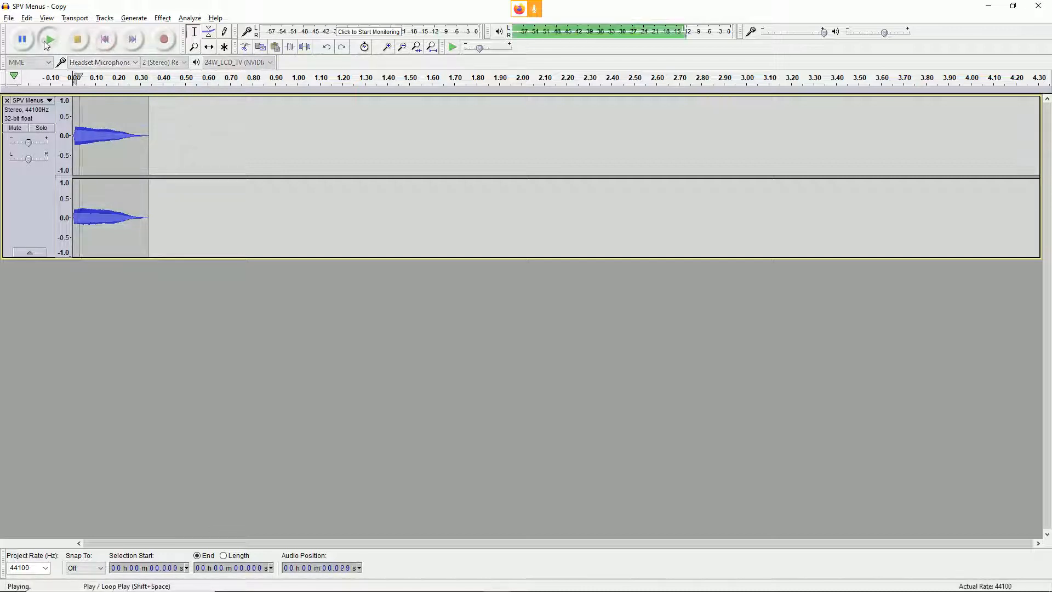
click(25, 170)
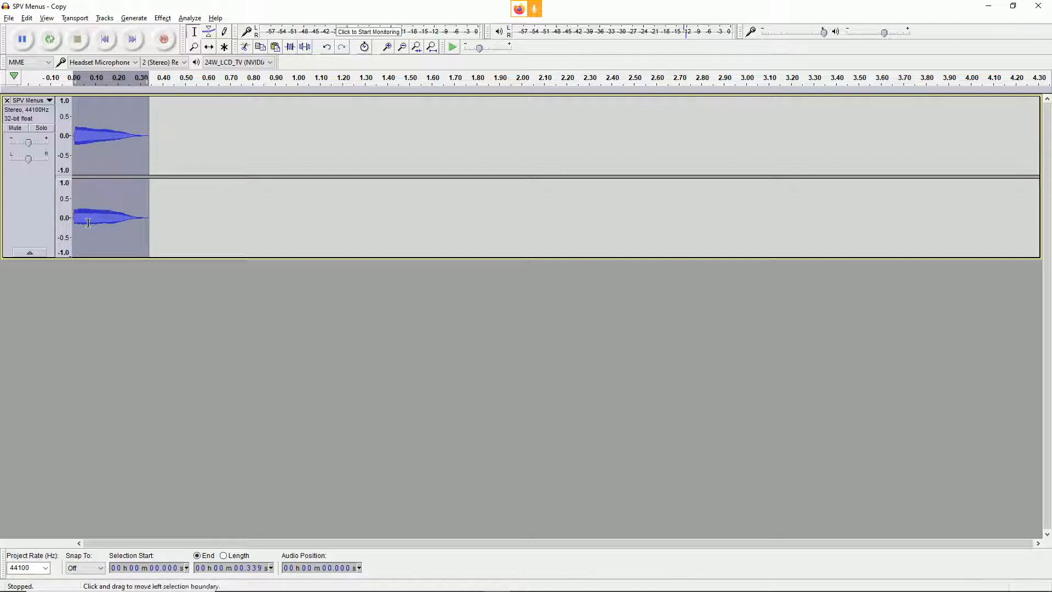
key(shift+space)
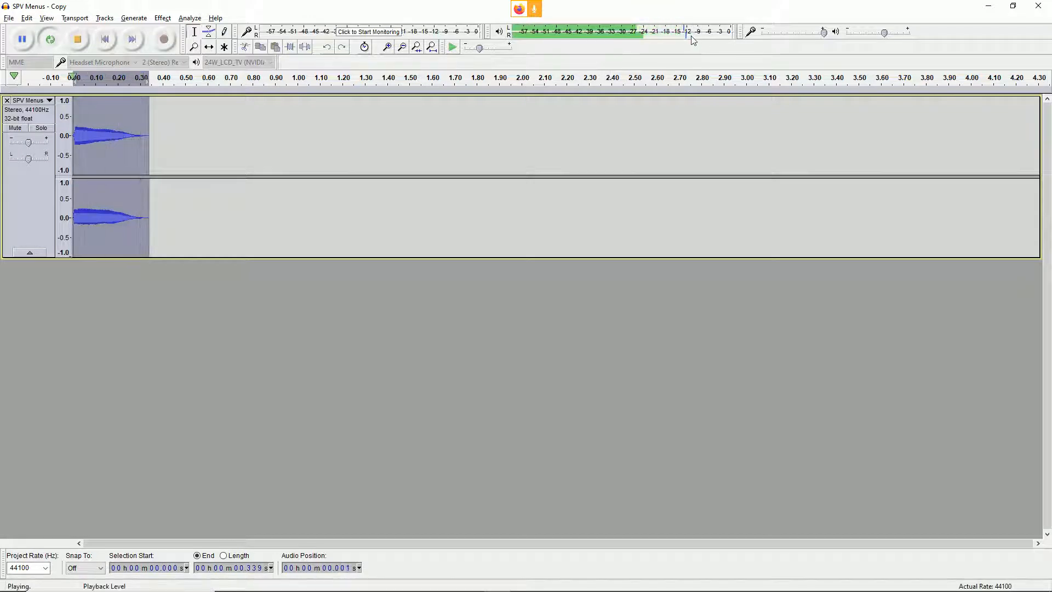
key(space)
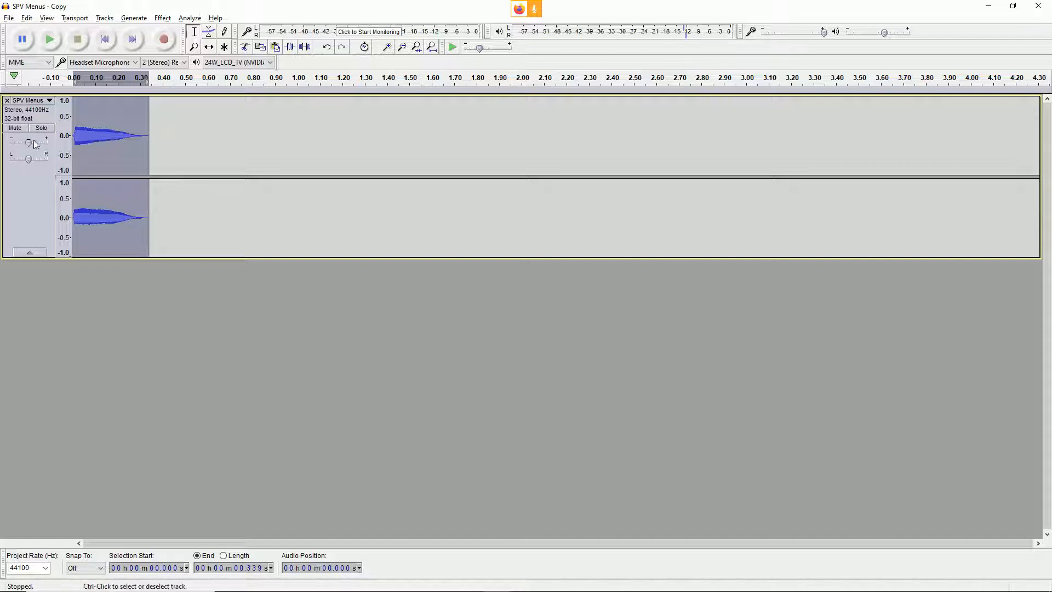
Step: Raise the SPV Menus track's gain slightly, playing the sound before and after the change
key(space)
key(space)
drag(30, 145, 31, 143)
key(space)
key(space)
Step: Lower the selected sound's pitch with the Change Pitch effect at -49 percent, previewing it before applying
click(164, 18)
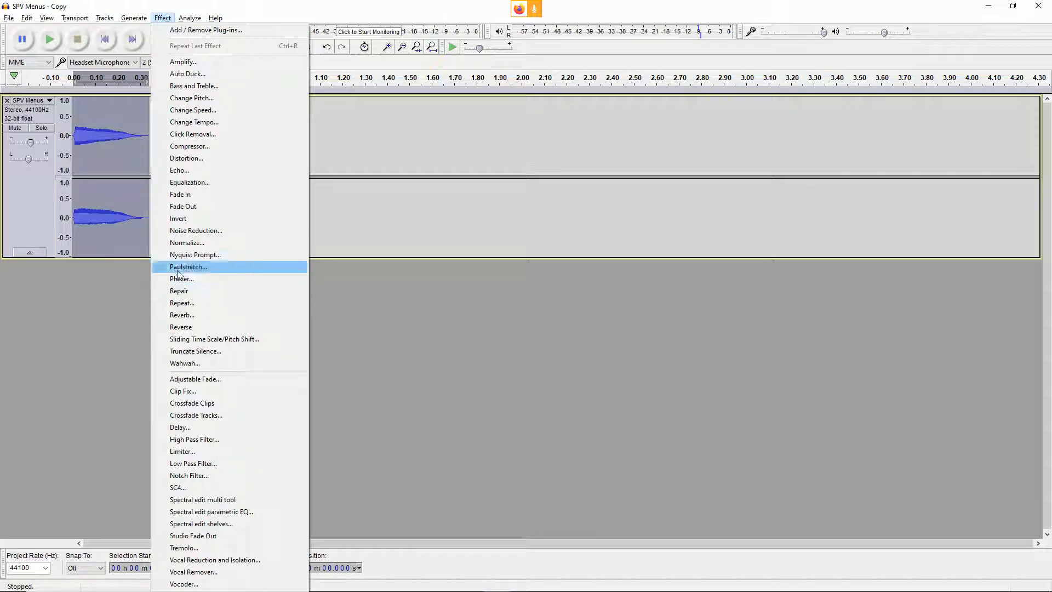
click(199, 102)
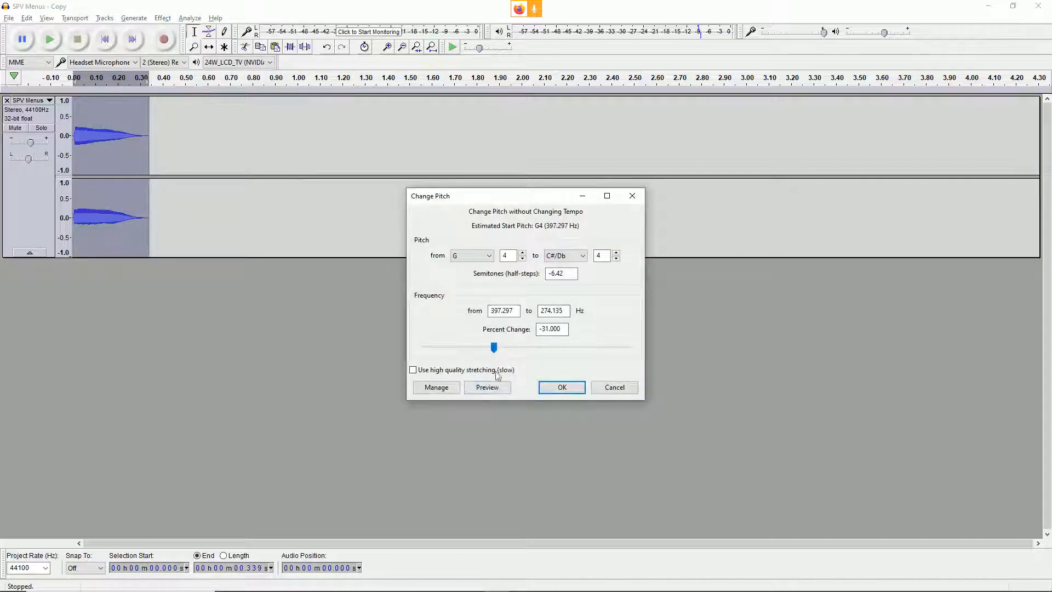
click(485, 386)
drag(494, 348, 474, 348)
click(486, 387)
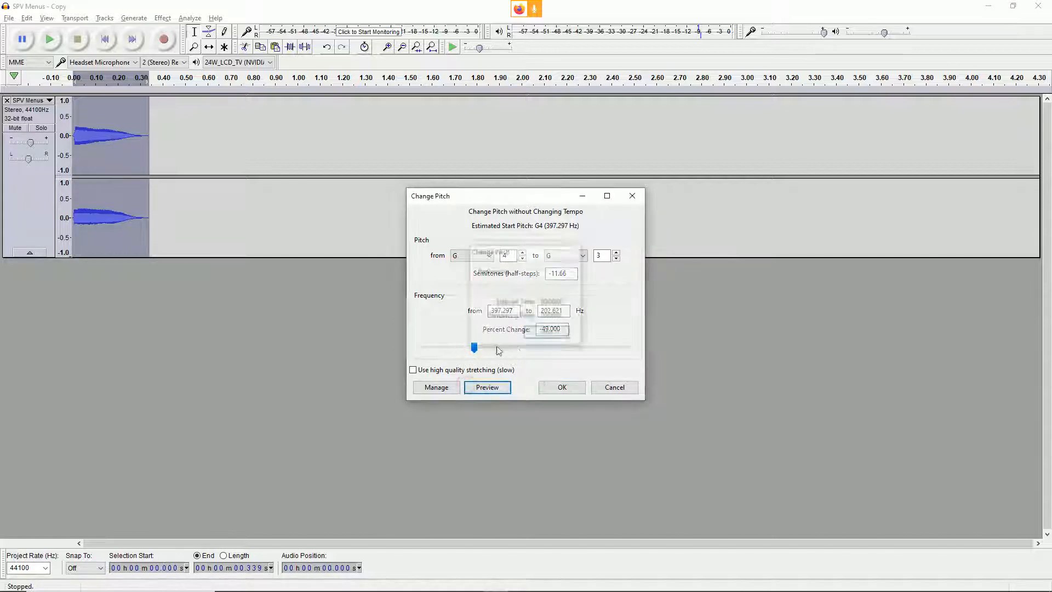
click(487, 387)
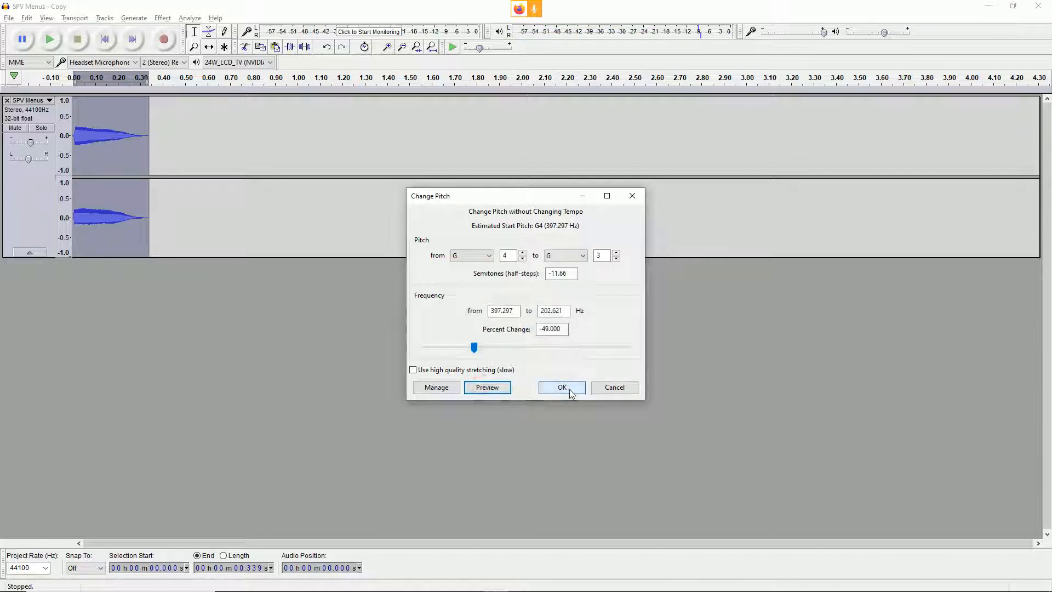
click(562, 387)
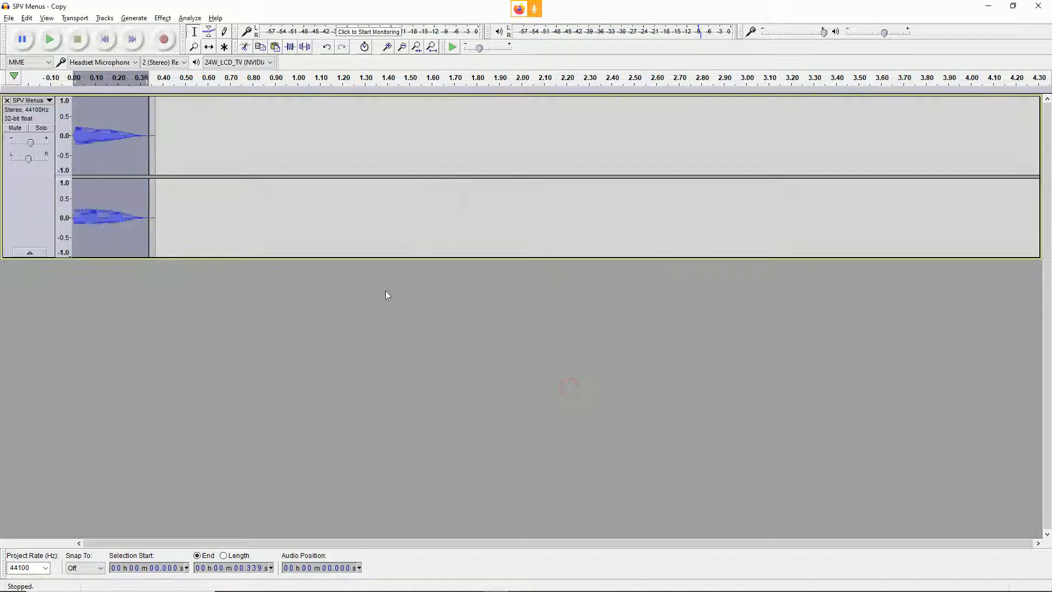
Step: Slow the selected sound with the Change Speed effect at -71 percent, previewing a faster setting and the slower one before applying
click(162, 18)
click(223, 116)
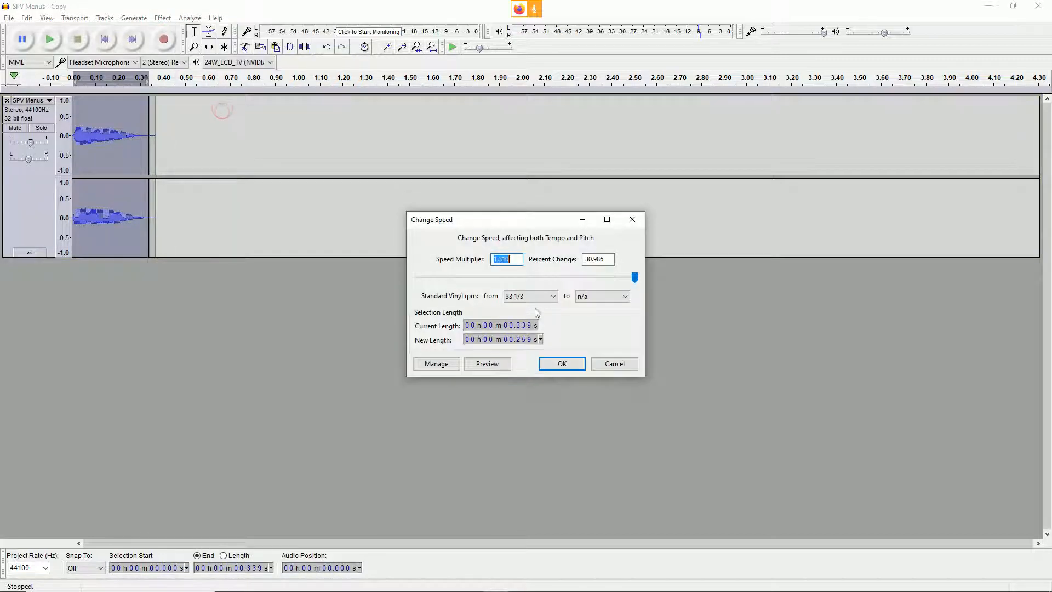
drag(620, 271, 613, 277)
click(487, 364)
click(563, 277)
click(563, 277)
click(500, 371)
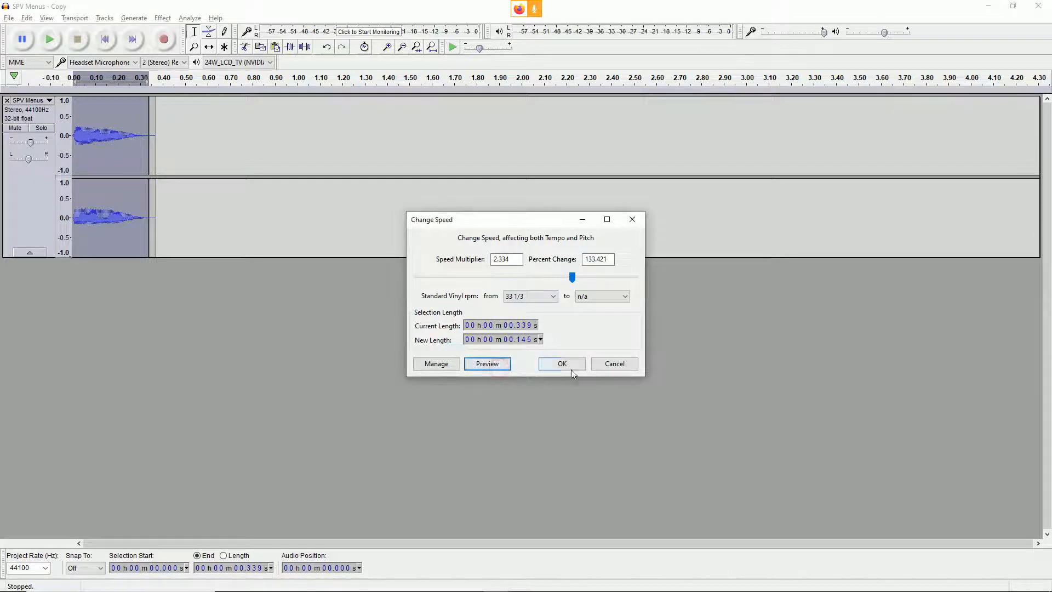
click(454, 278)
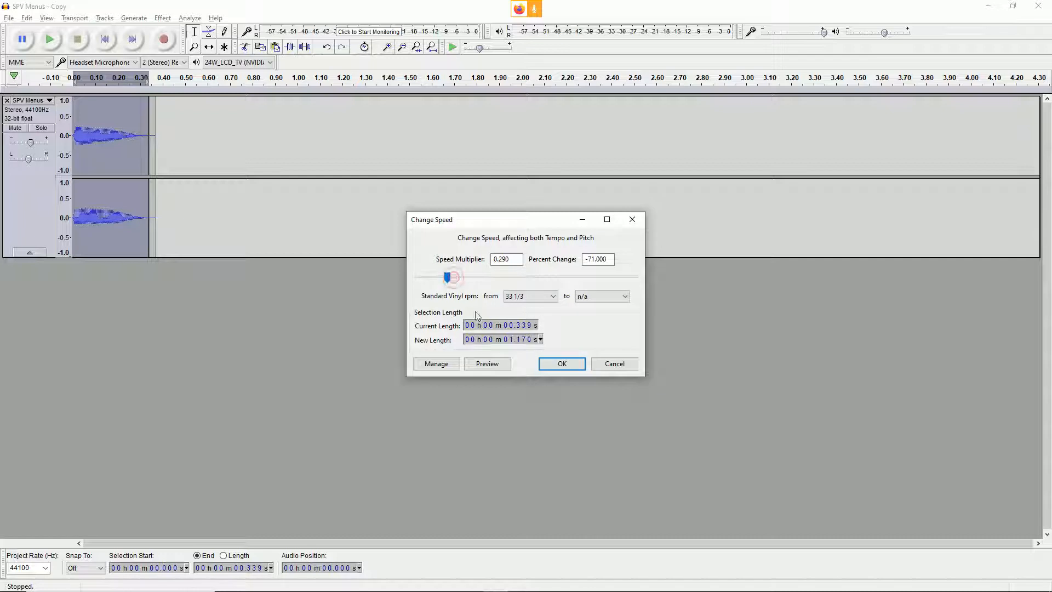
click(496, 366)
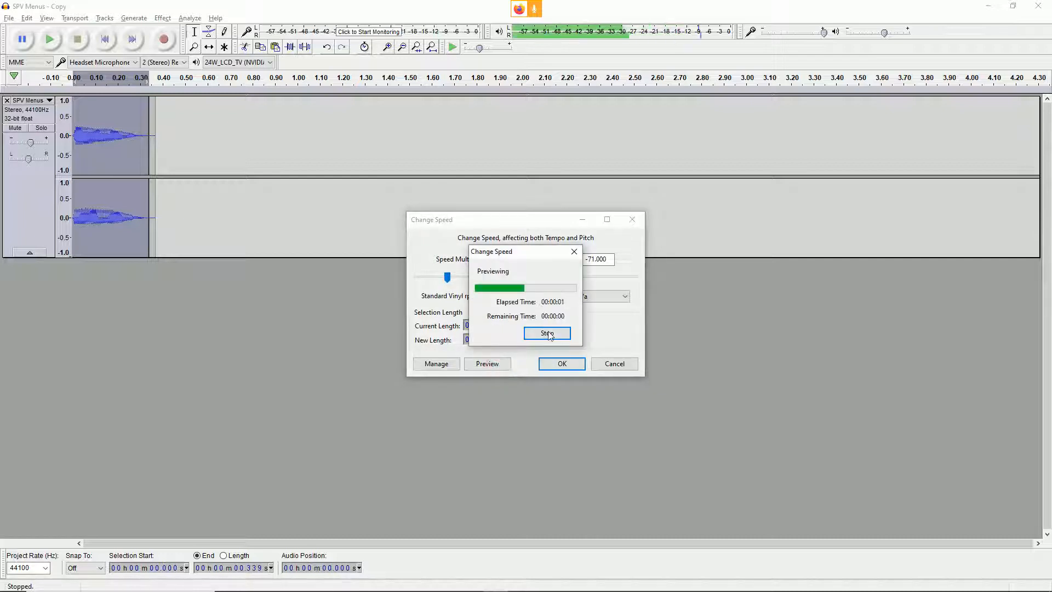
click(562, 364)
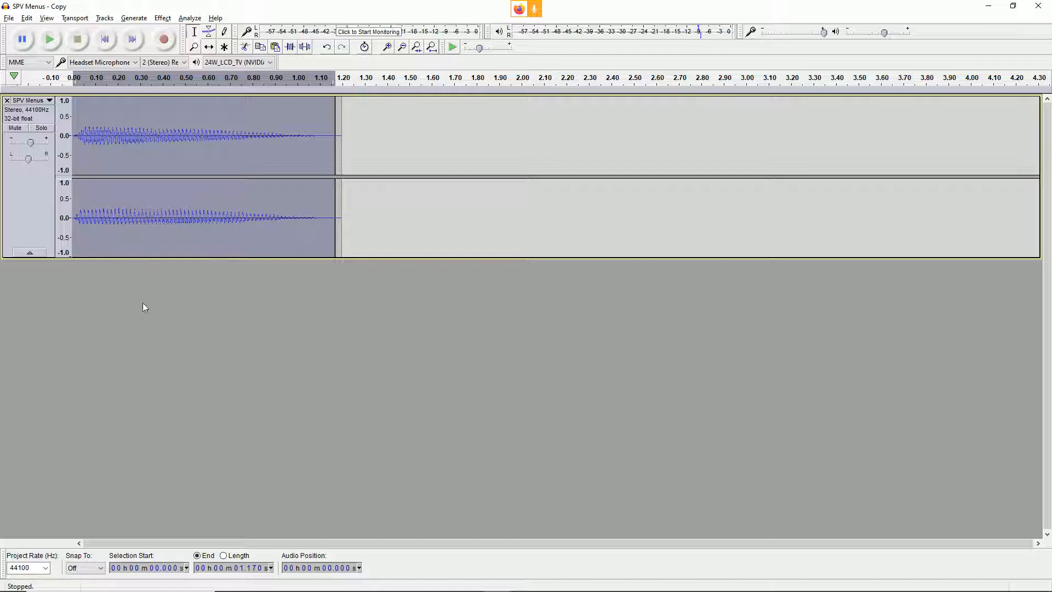
Step: Reduce the height of the SPV Menus track and deselect it
drag(102, 257, 102, 219)
click(60, 275)
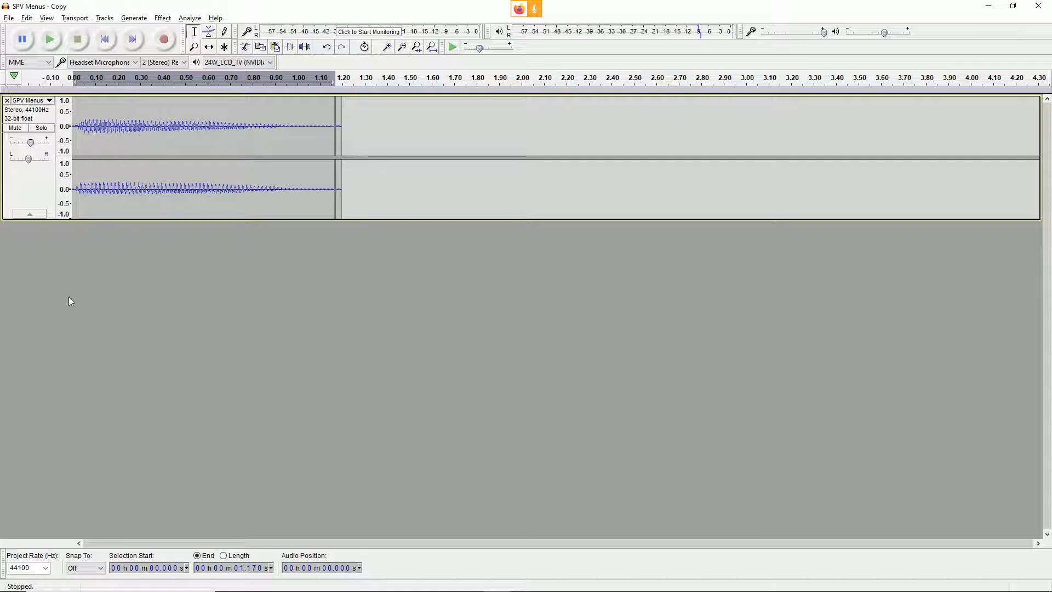
Step: Switch to Firefox and check the Unreal Engine Audio Files page for the required file format, bit rate and sample rate against the track's settings
key(alt+Tab)
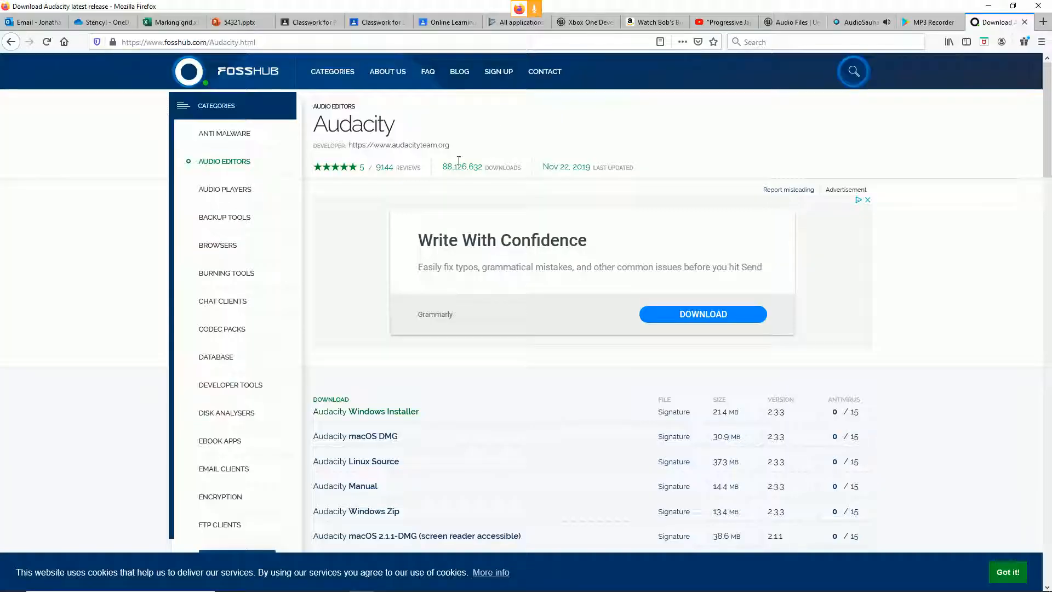
click(784, 23)
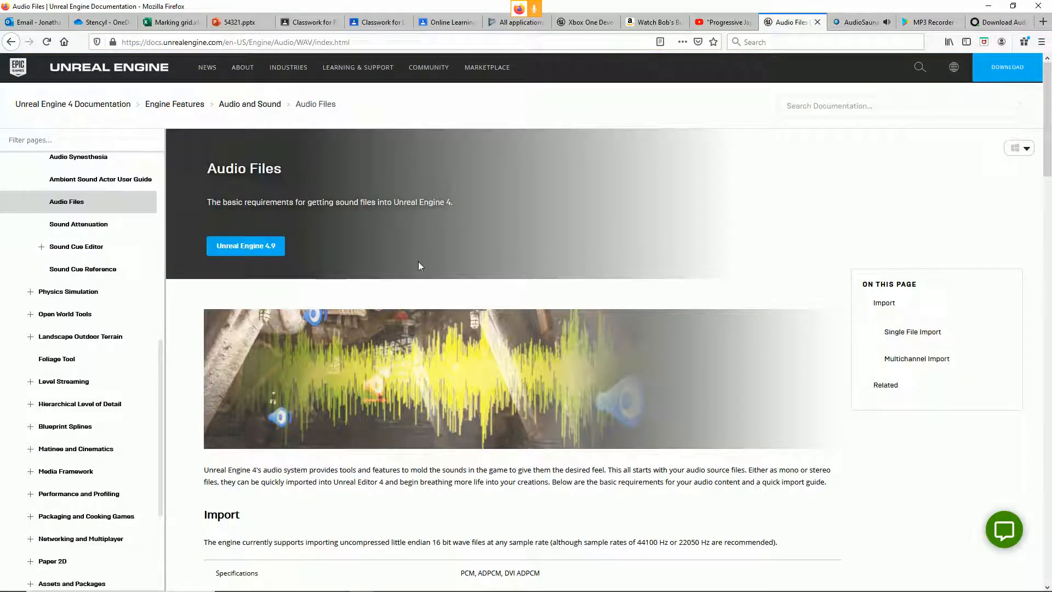
scroll(513, 336, down, 1)
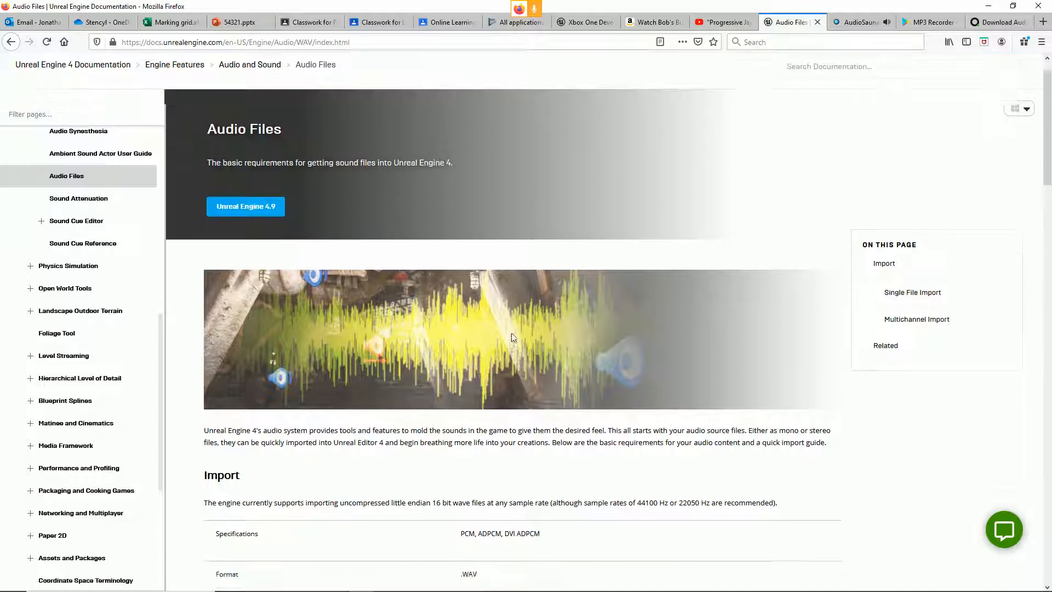
scroll(513, 337, down, 6)
double_click(489, 288)
double_click(498, 321)
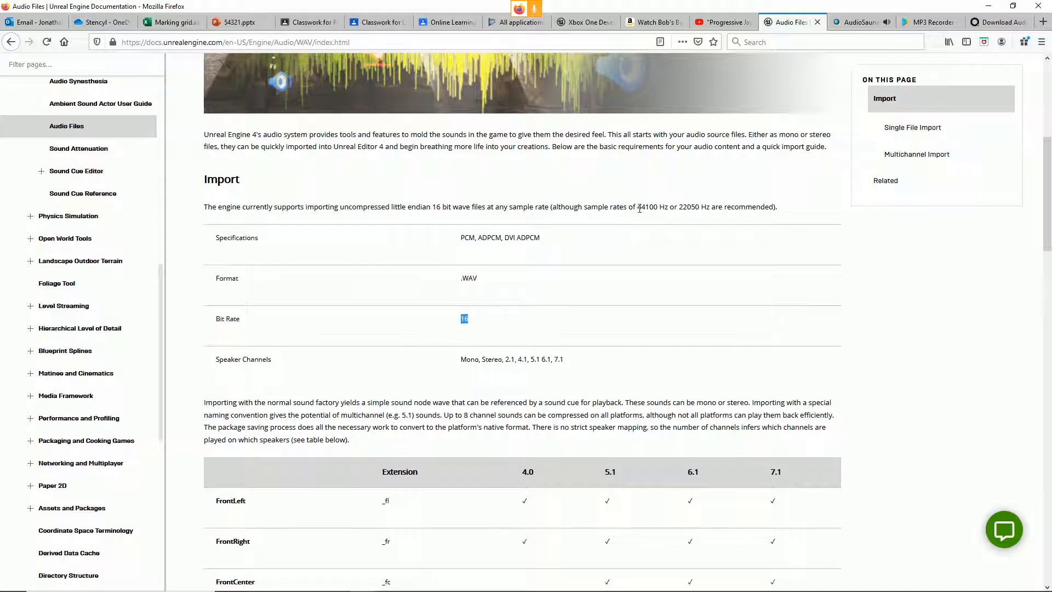
drag(633, 209, 679, 209)
click(648, 226)
key(alt+Tab)
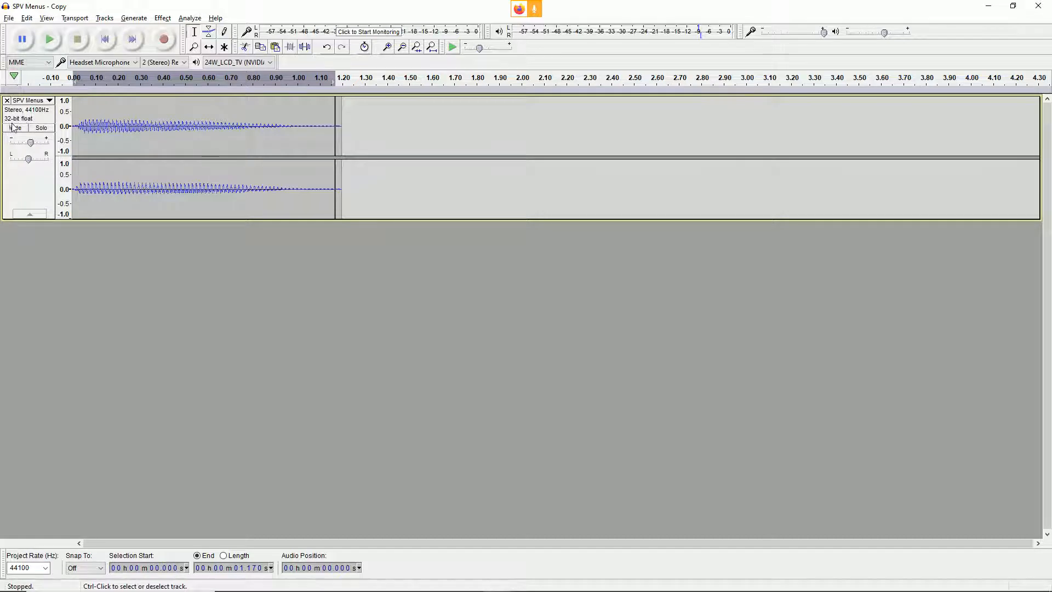
key(alt+Tab)
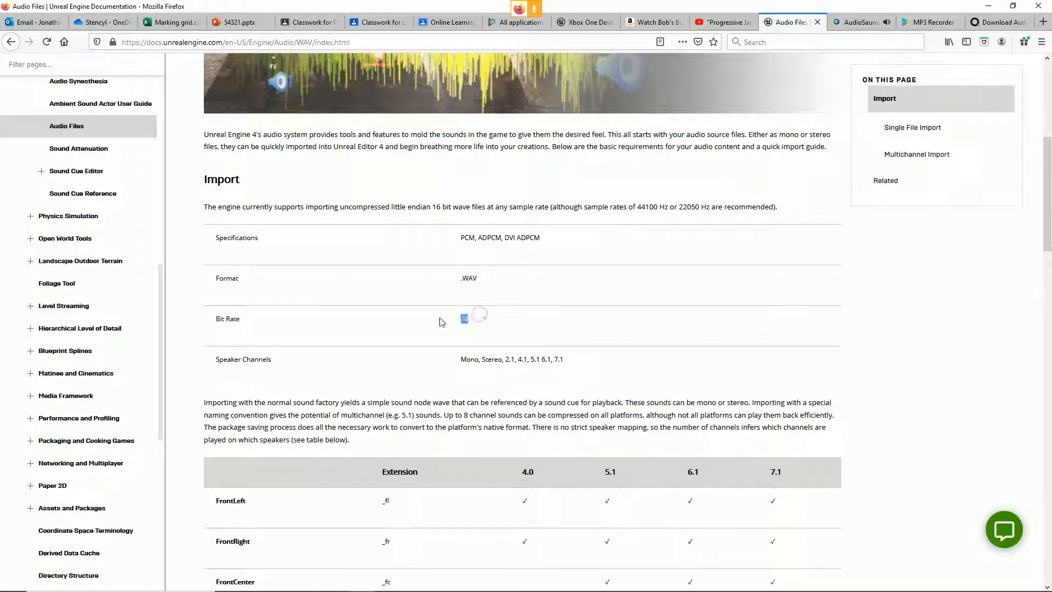
Step: Switch to Audacity, set the SPV Menus track's sample format to 16-bit PCM and play the sound
key(alt+Tab)
click(33, 101)
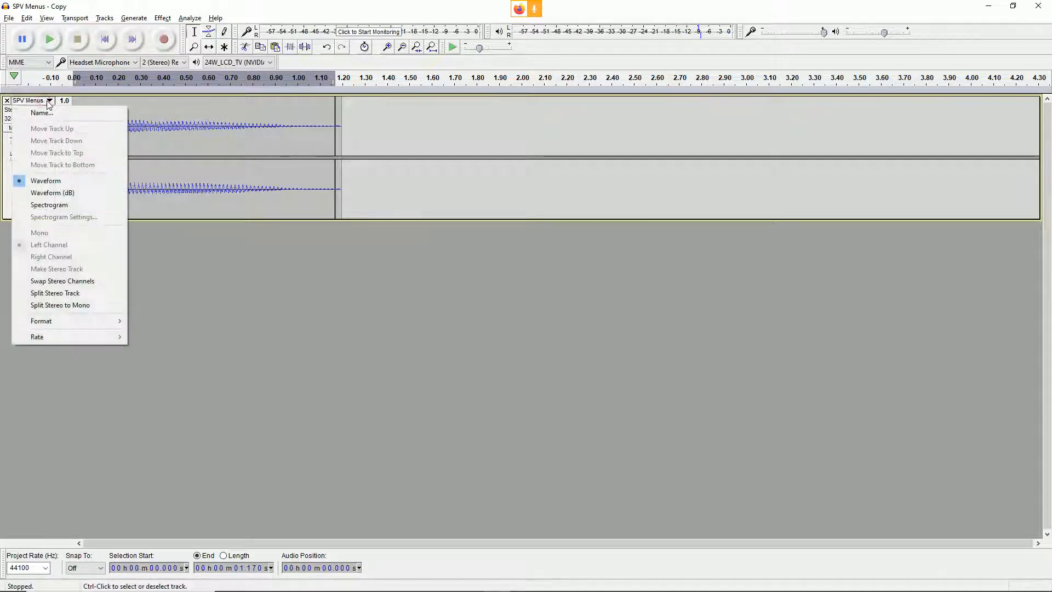
mouse_move(101, 337)
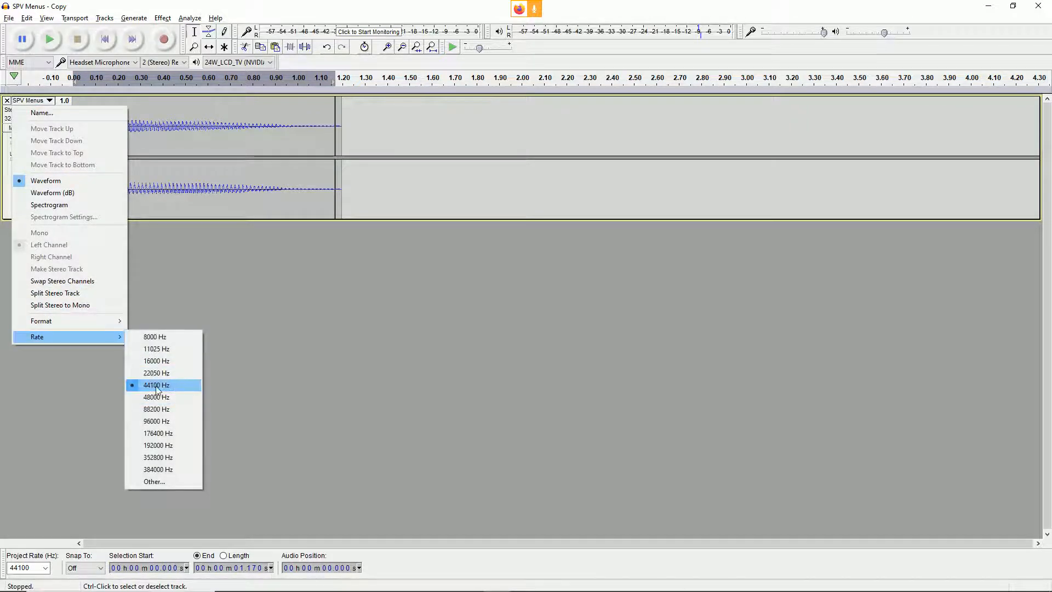
mouse_move(110, 319)
click(164, 321)
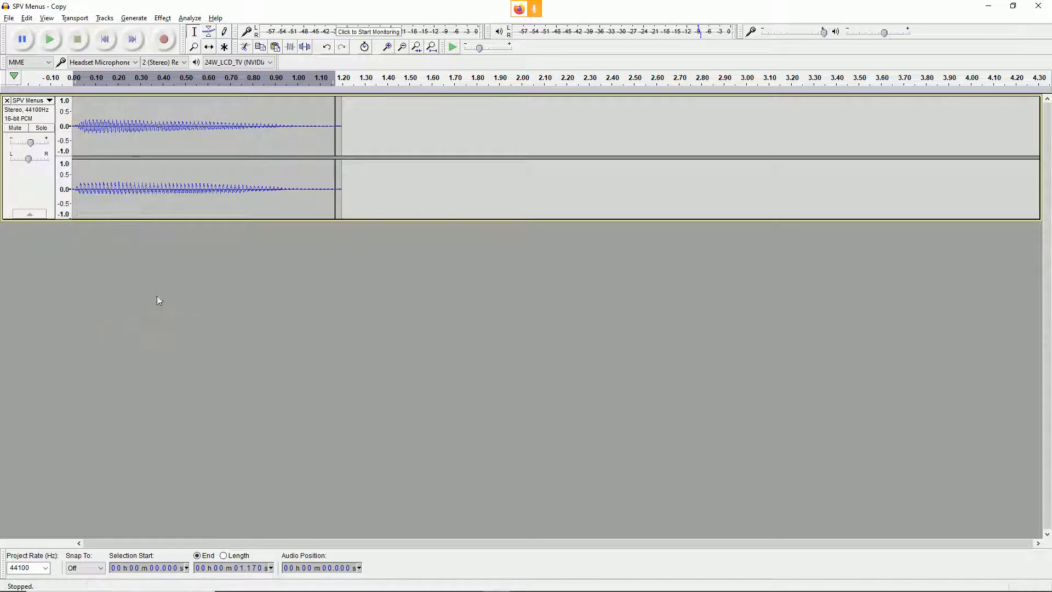
key(space)
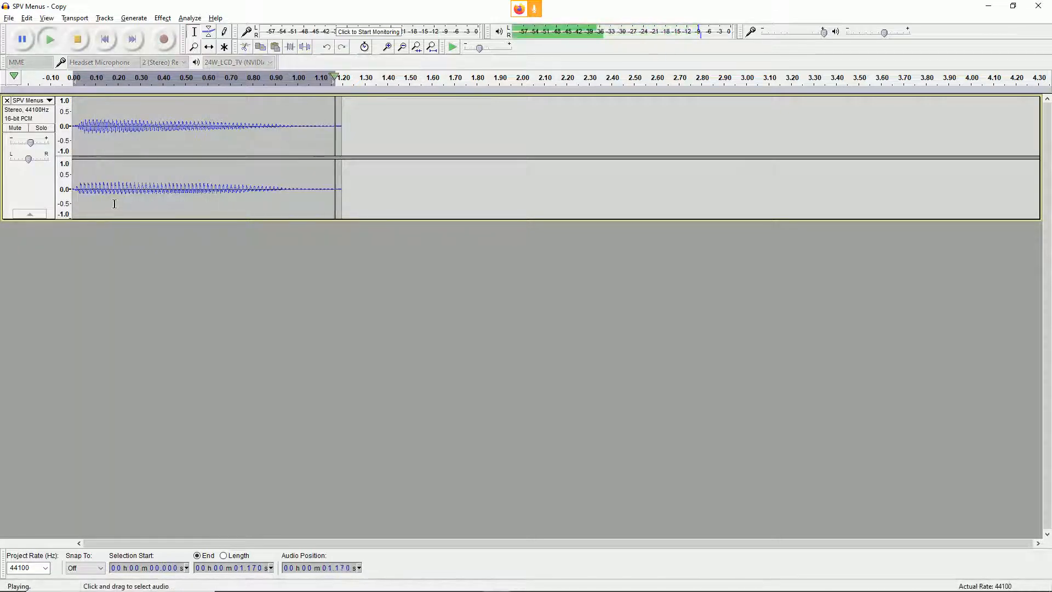
Step: Try out the audio export with WAV (Microsoft) signed 16-bit PCM as the file type, and cancel without saving
click(11, 19)
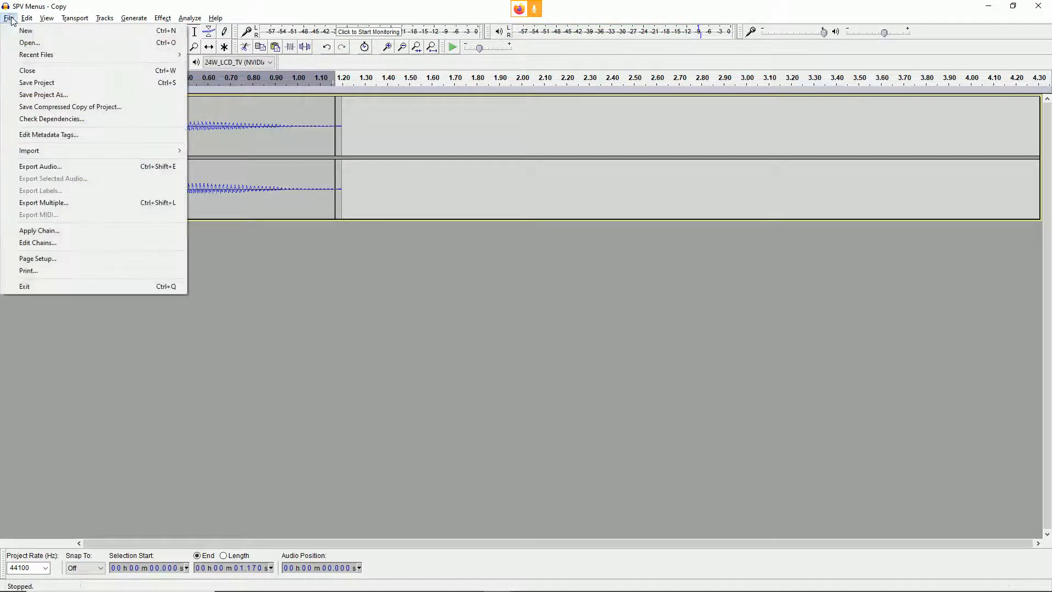
click(84, 170)
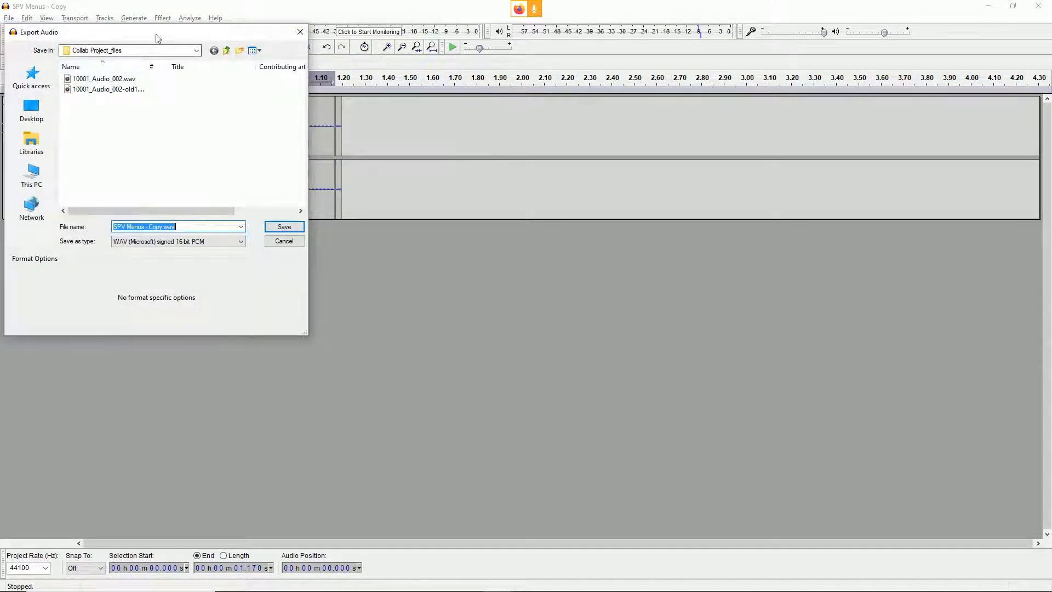
drag(155, 38, 337, 53)
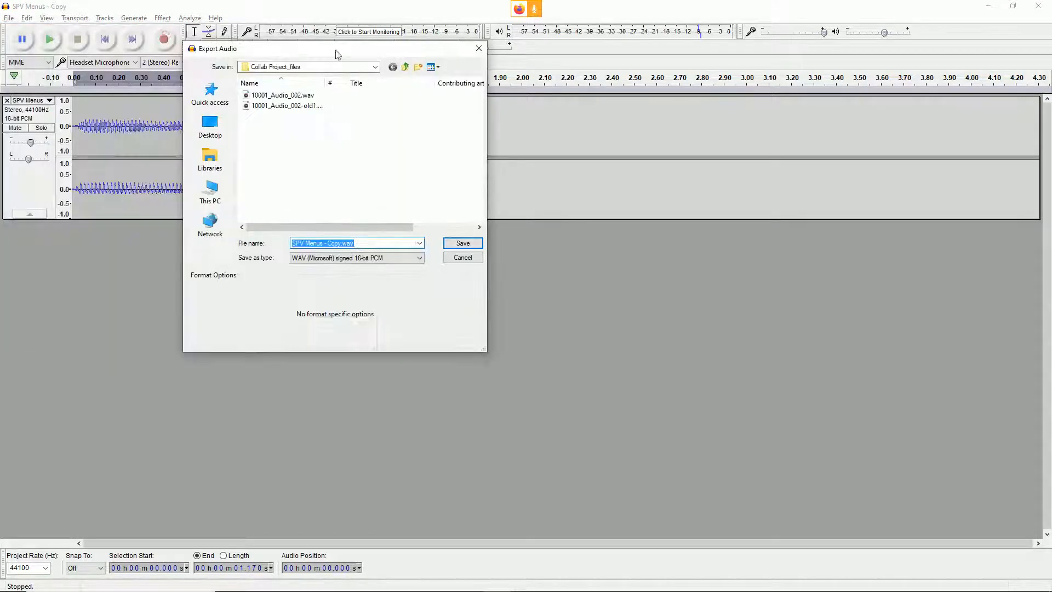
click(326, 258)
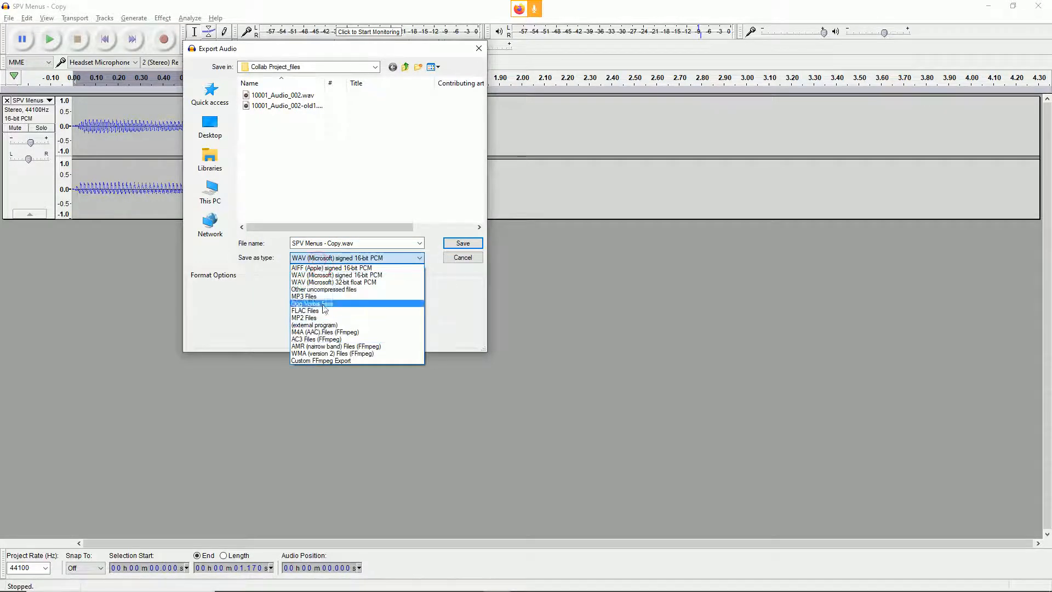
click(330, 275)
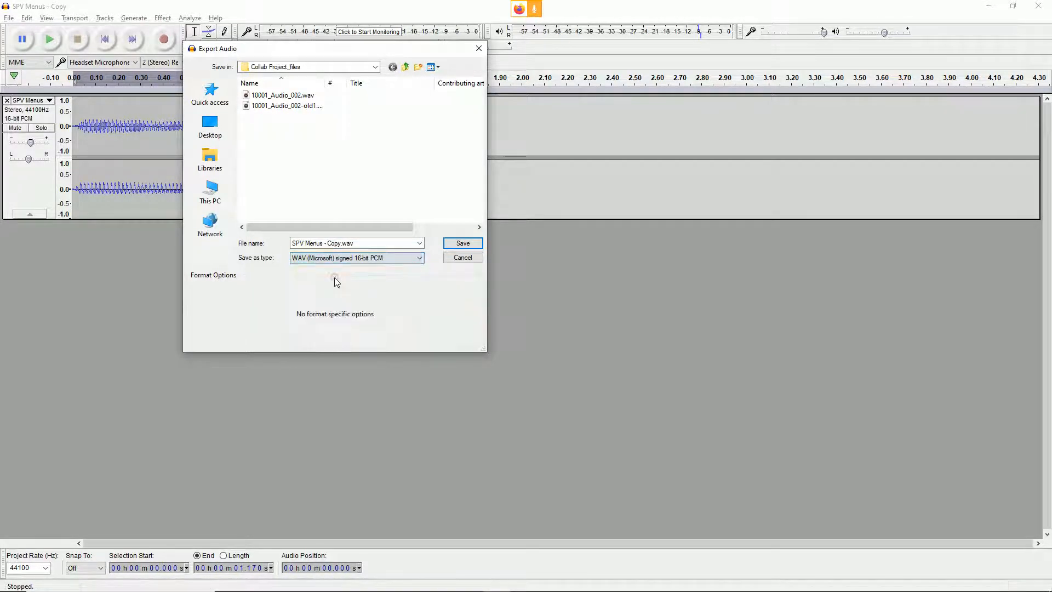
click(454, 259)
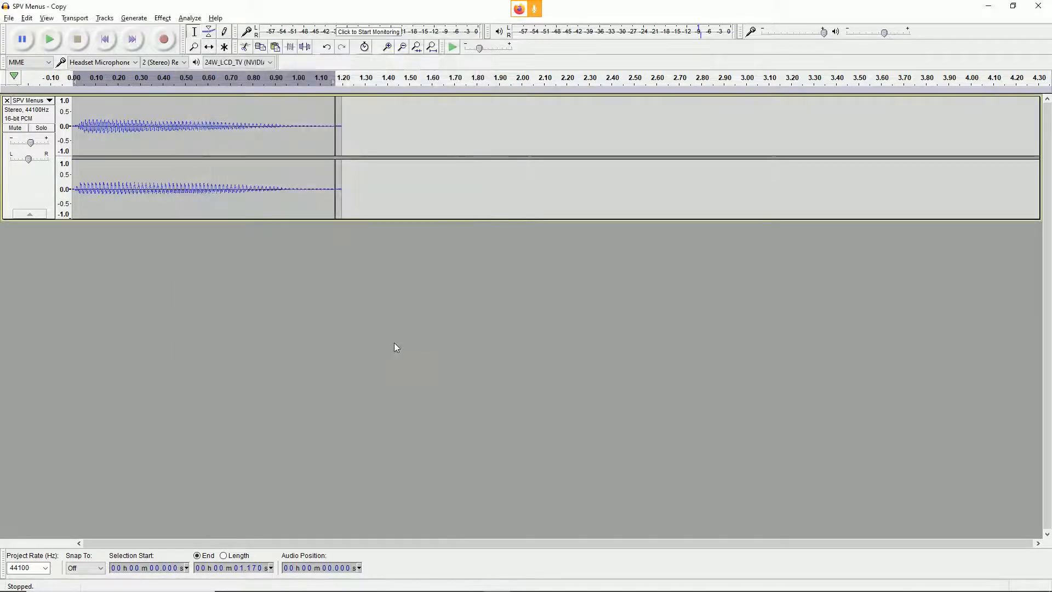
Step: Try to export the audio as SPV Menus - Copy.wav, clear all metadata tags and cancel the export
click(8, 18)
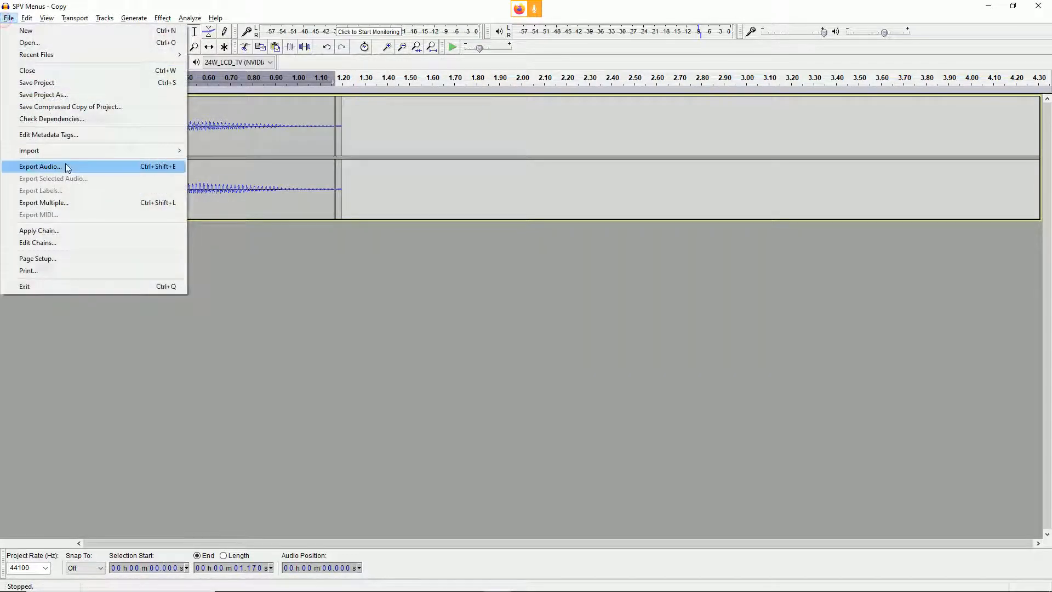
click(172, 165)
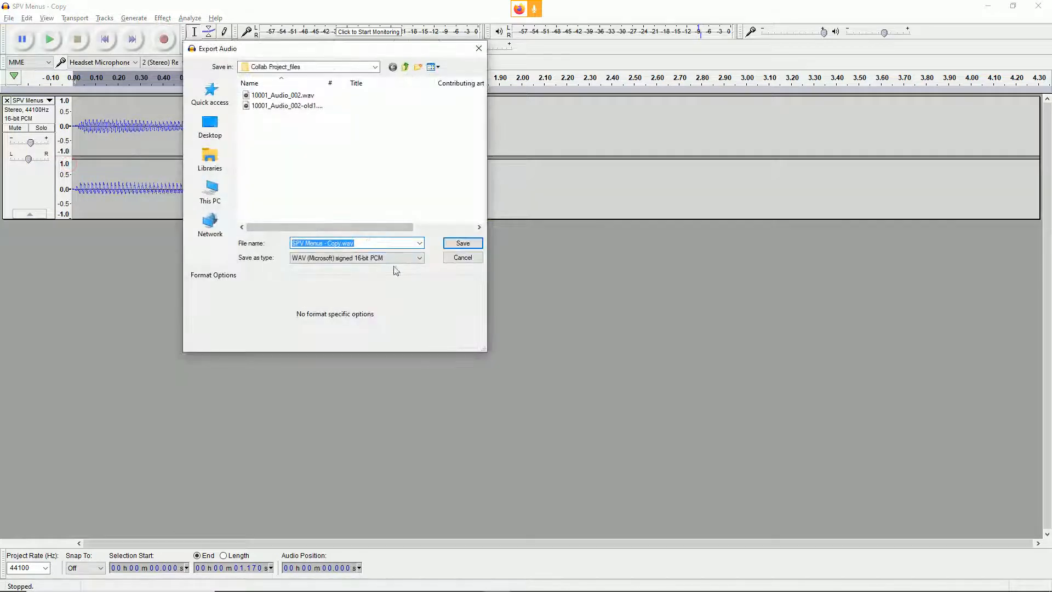
click(462, 243)
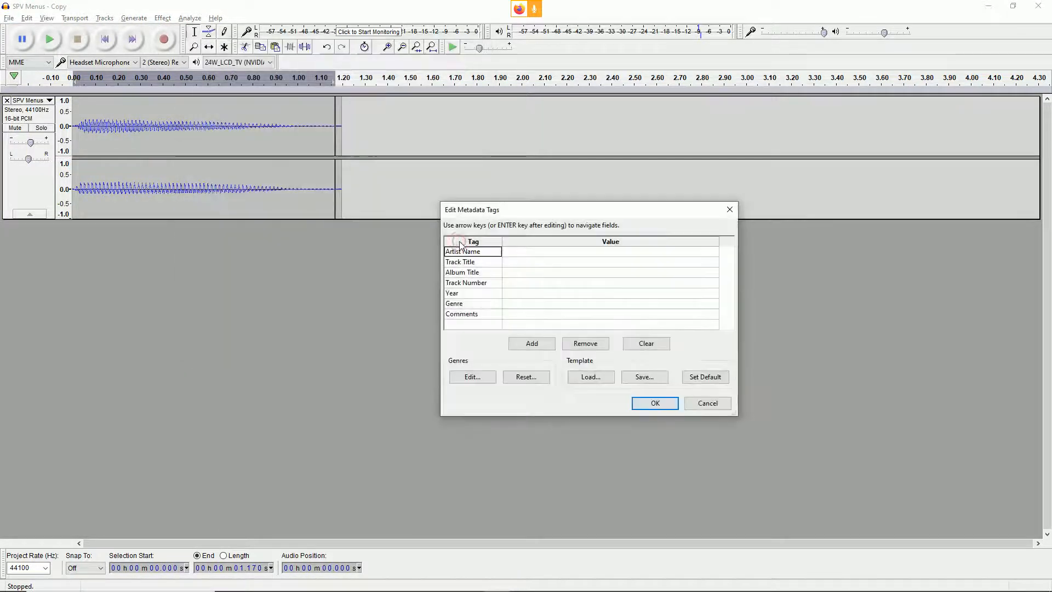
click(646, 343)
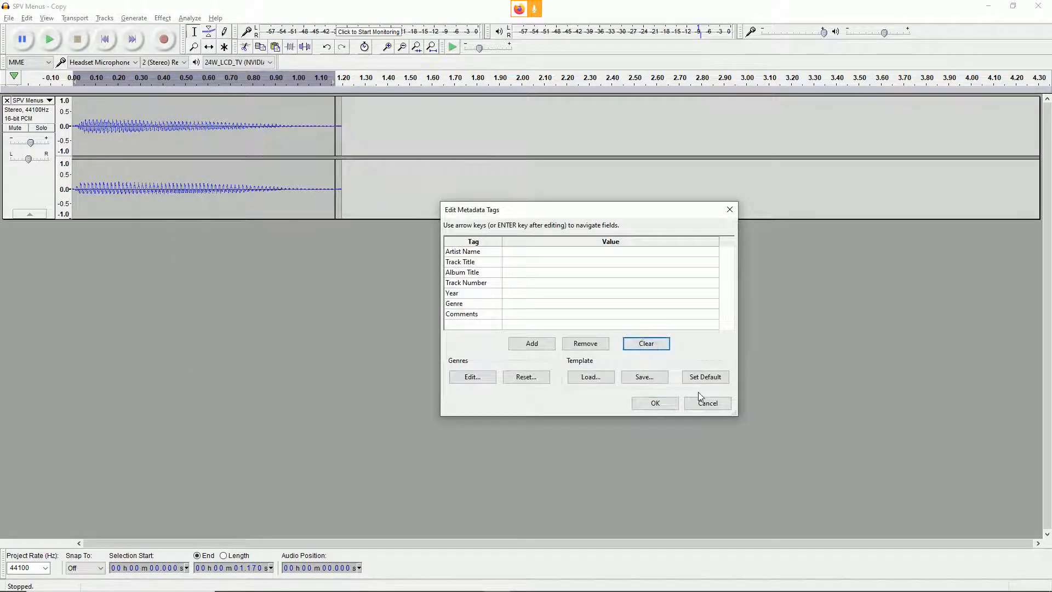
click(705, 409)
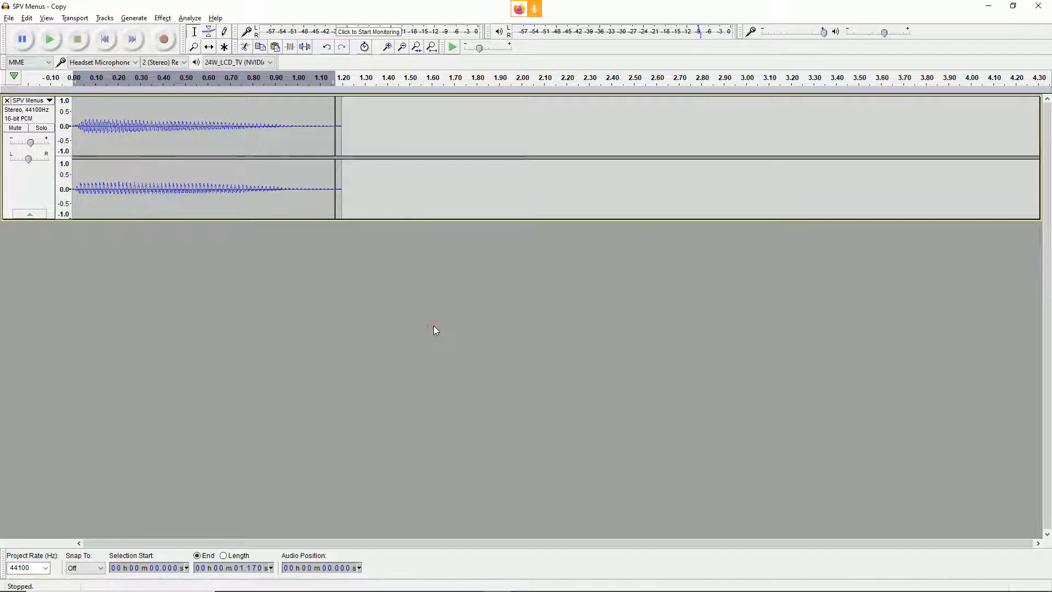
Step: Switch to Firefox and search the web for "online daw" in a new tab
key(alt+Tab)
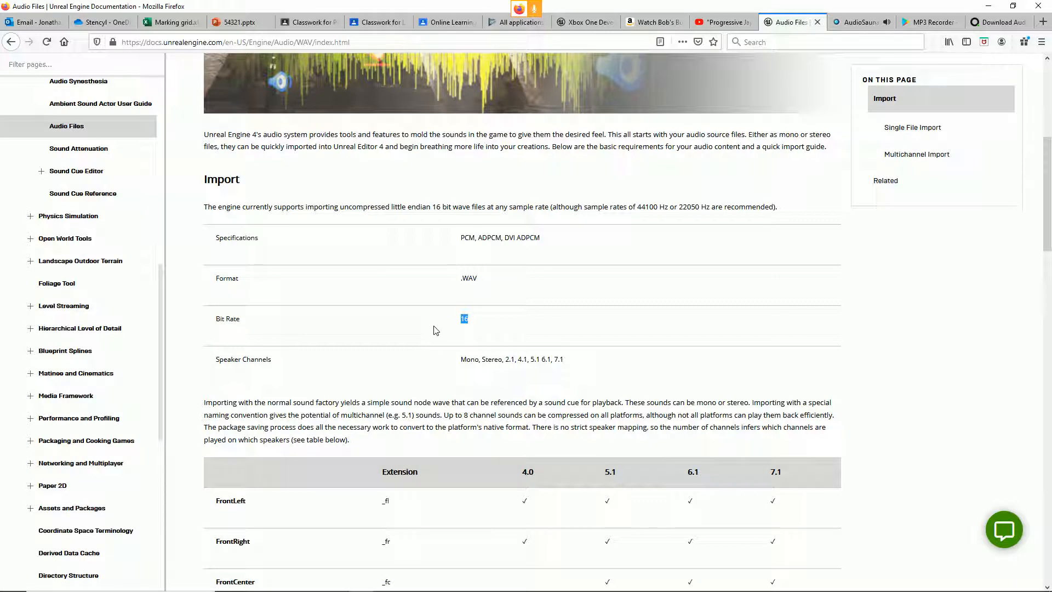
click(1043, 22)
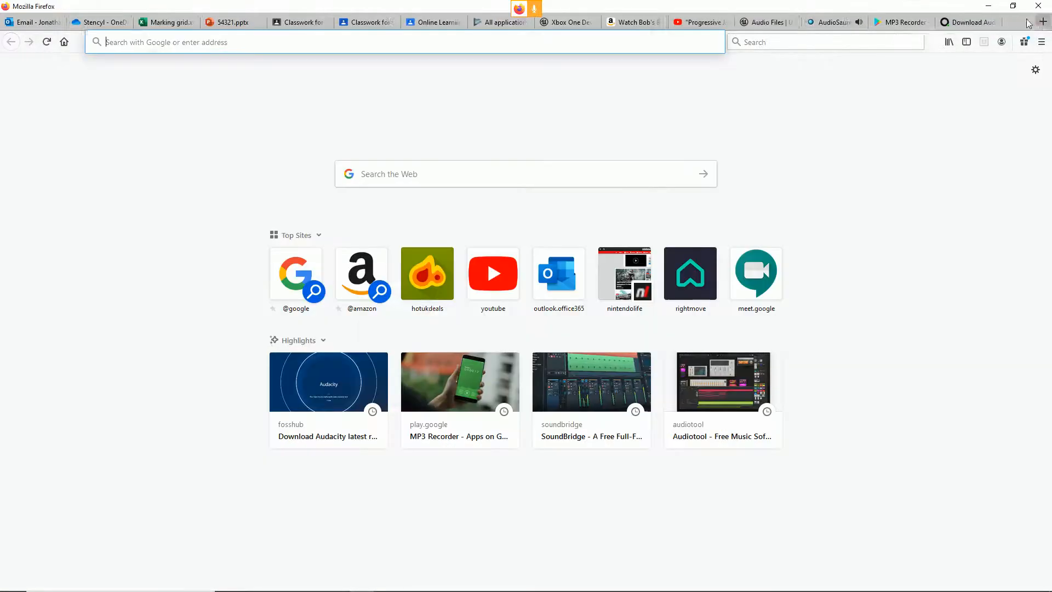
text(online s)
key(BackSpace)
text(daw)
key(Return)
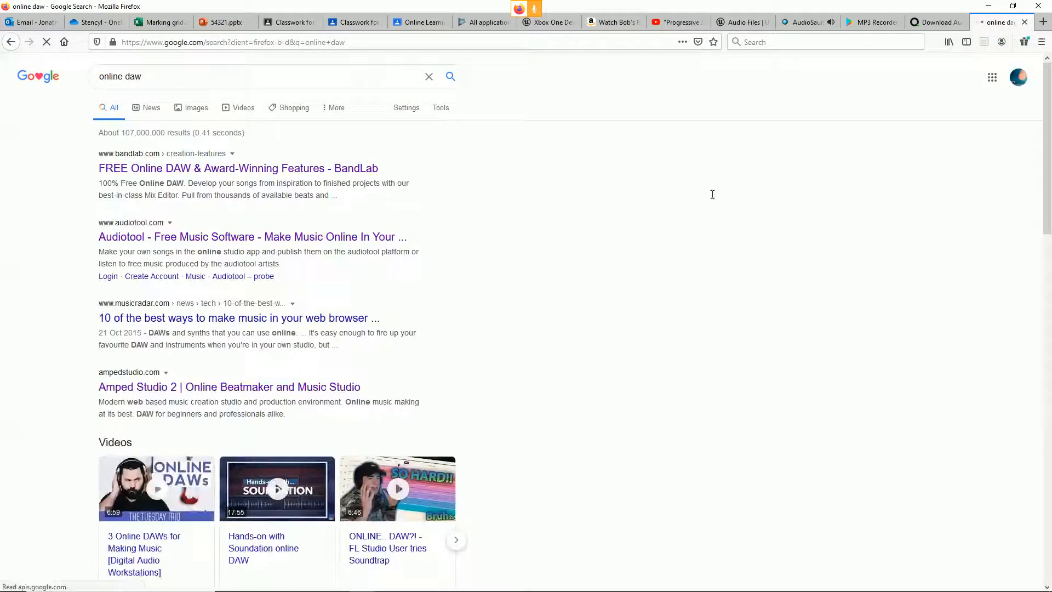
Step: Browse the search results for browser-based music studios, glancing at the open AudioSauna studio for comparison
scroll(174, 329, down, 1)
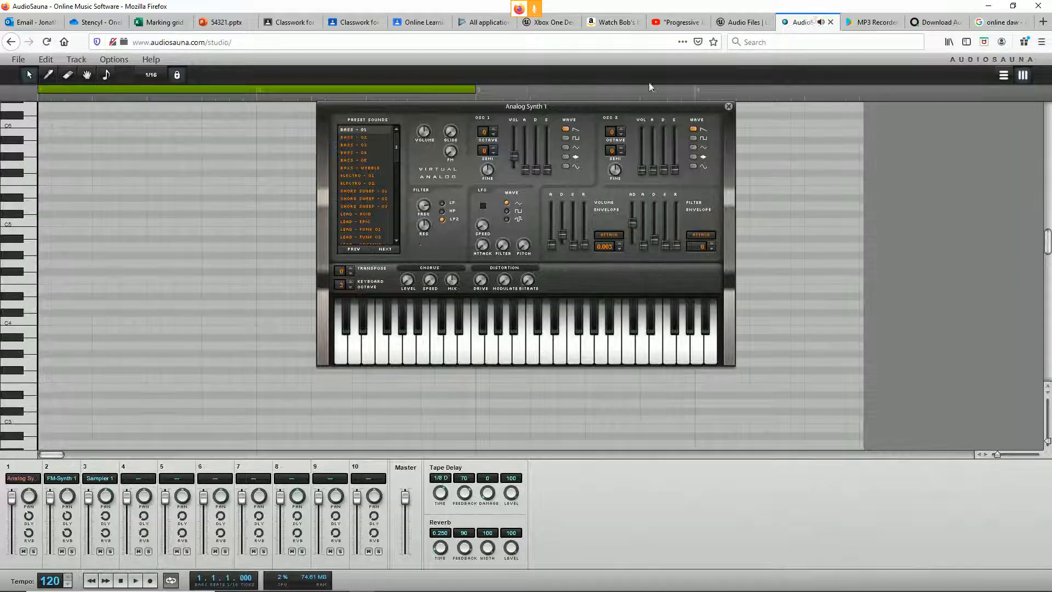
click(808, 22)
click(1019, 23)
scroll(70, 405, down, 3)
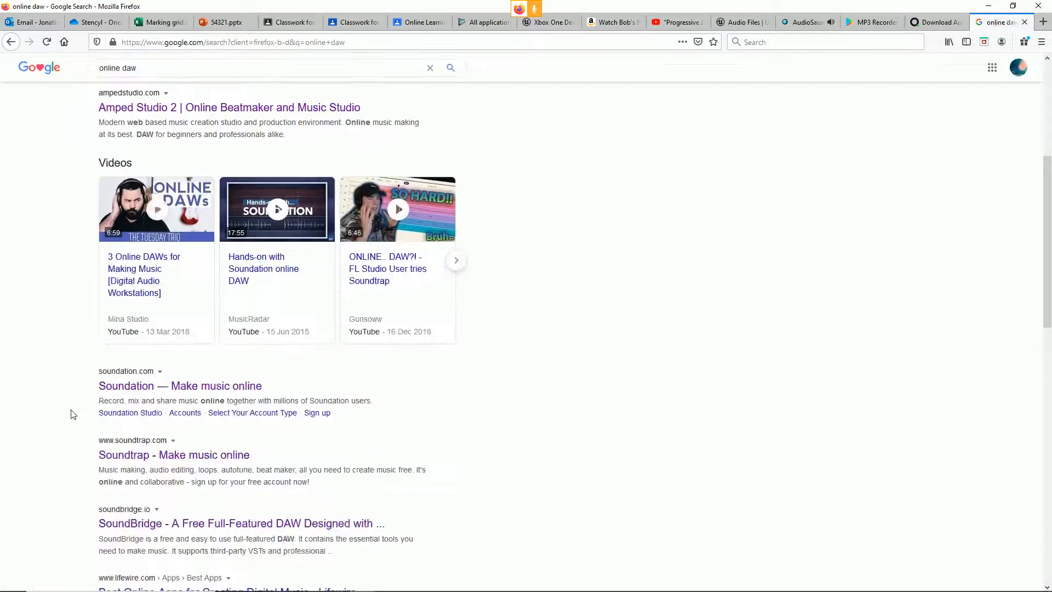
scroll(70, 405, down, 5)
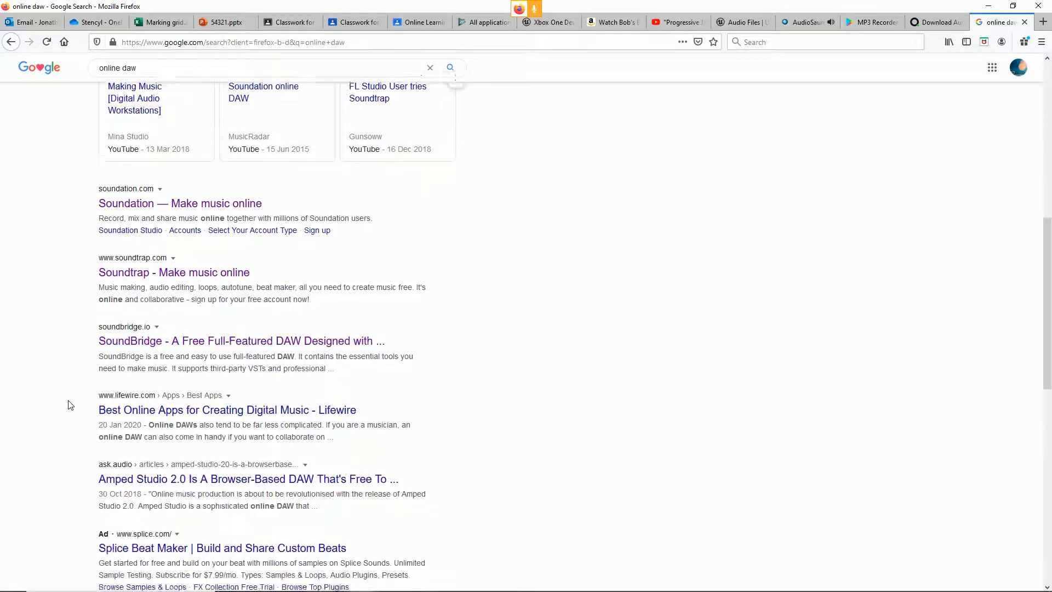
scroll(70, 406, up, 5)
scroll(70, 405, up, 8)
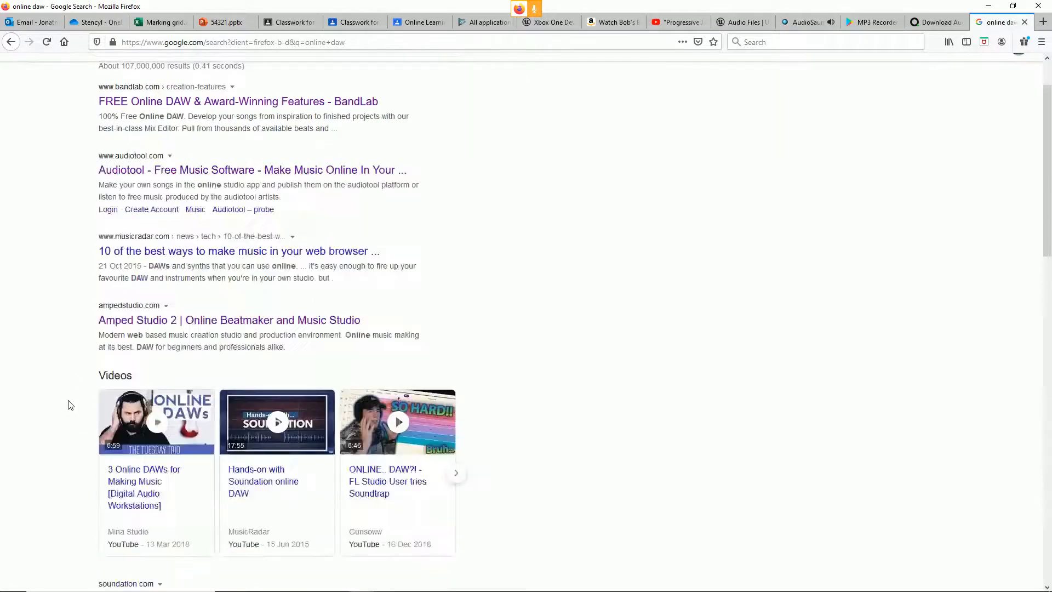
Step: Search the web for "online daw audiosauna", close the results tab and return to the open AudioSauna studio
click(269, 72)
text(au)
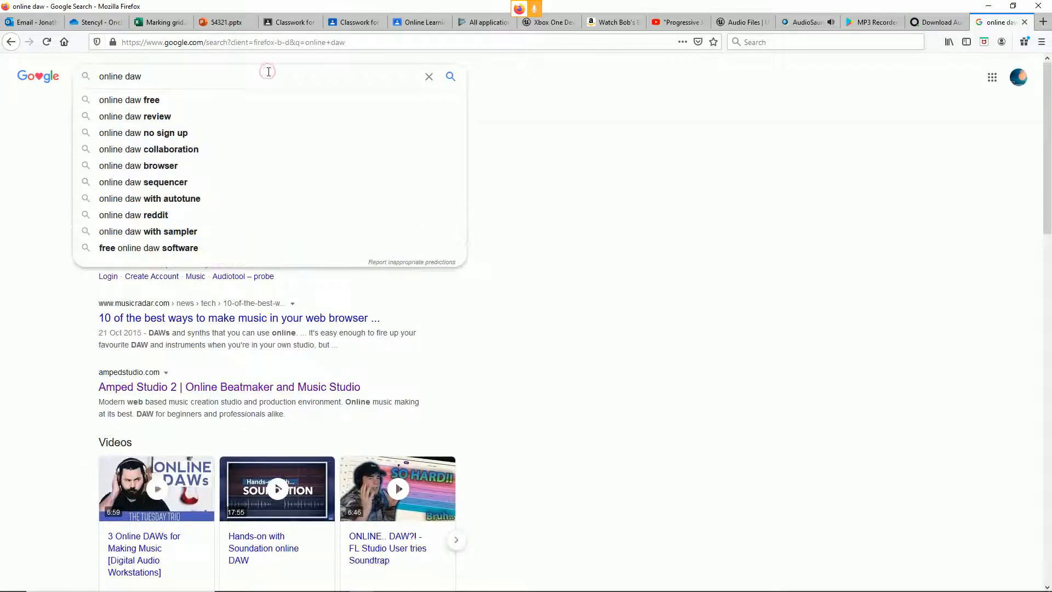
text(diosa)
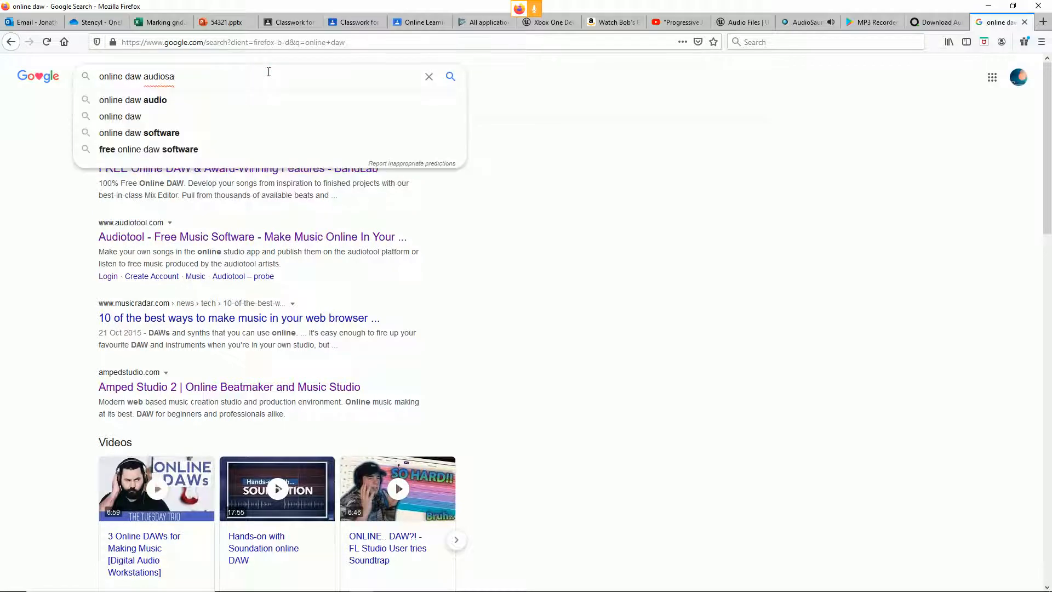
text(una)
key(Return)
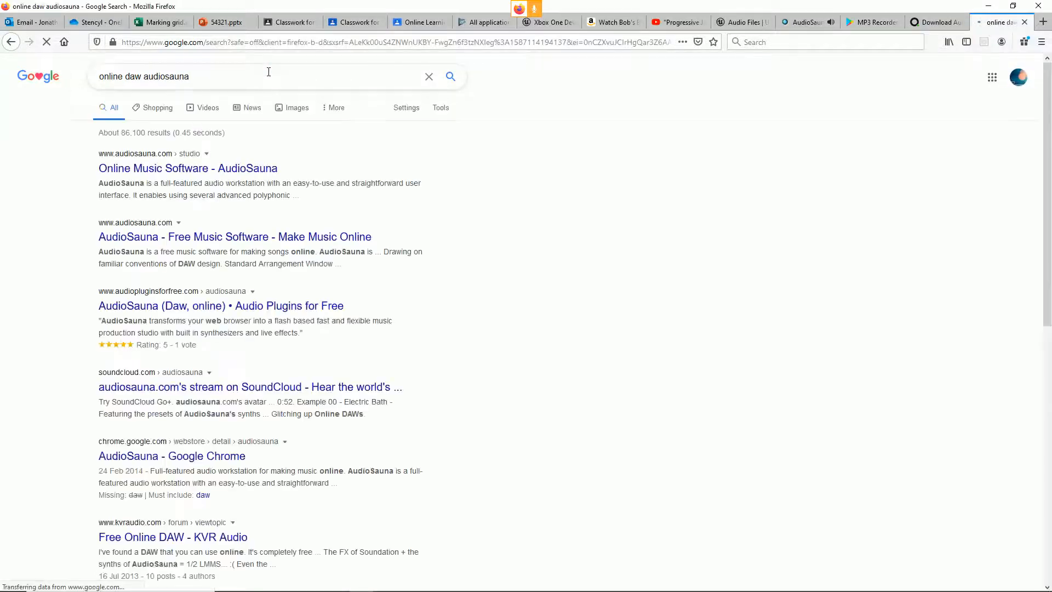
click(1024, 21)
click(857, 22)
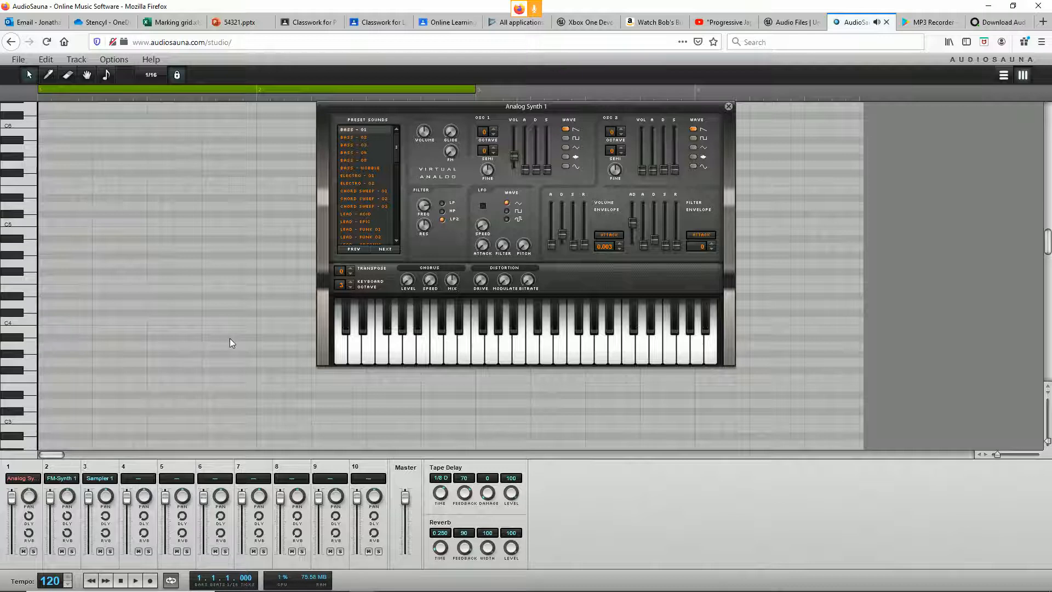
Step: Try out notes on the Analog Synth 1 keyboard, load the ELECTRO - 02 preset and test its sound
drag(350, 355, 528, 355)
click(626, 354)
click(561, 345)
click(357, 183)
click(423, 345)
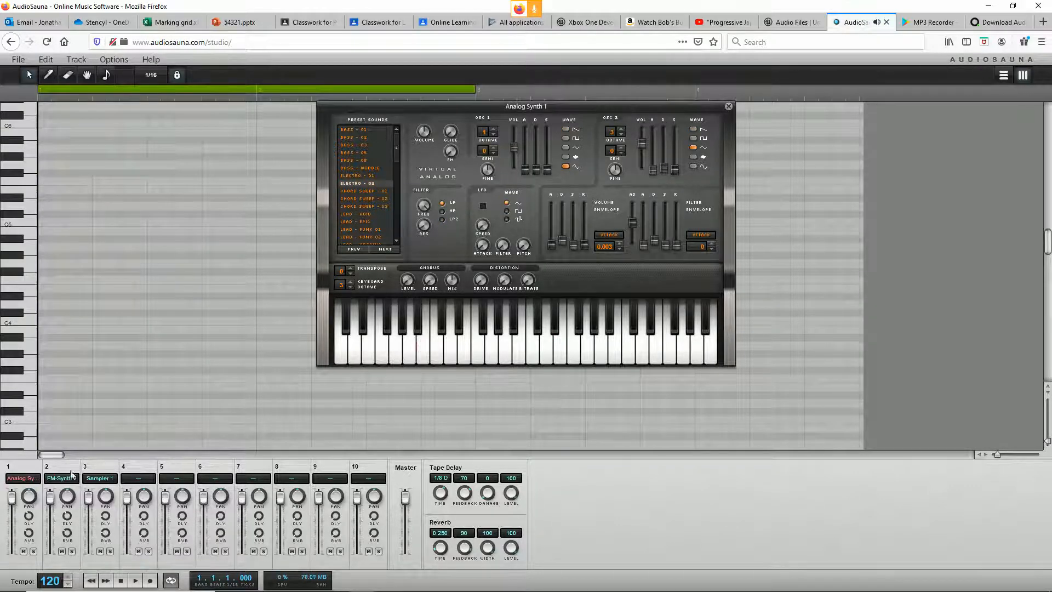
Step: Draw a short, mostly rising melody of long and short notes in the first bar of the piano roll
click(48, 75)
click(52, 405)
drag(52, 405, 107, 405)
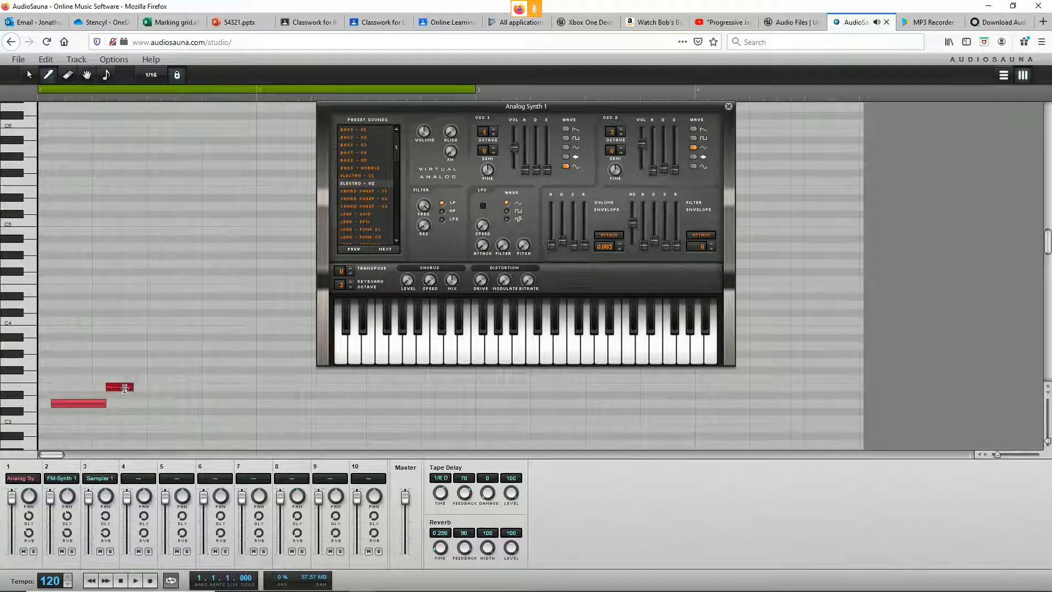
click(153, 379)
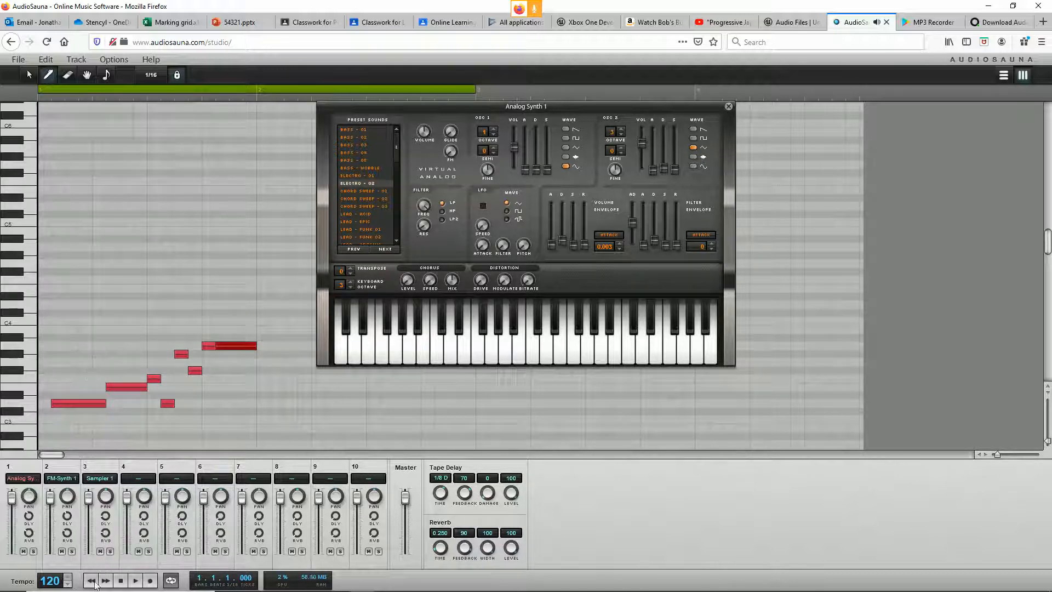
Step: Play the melody back and switch the first oscillator of Analog Synth 1 to a square wave
click(137, 582)
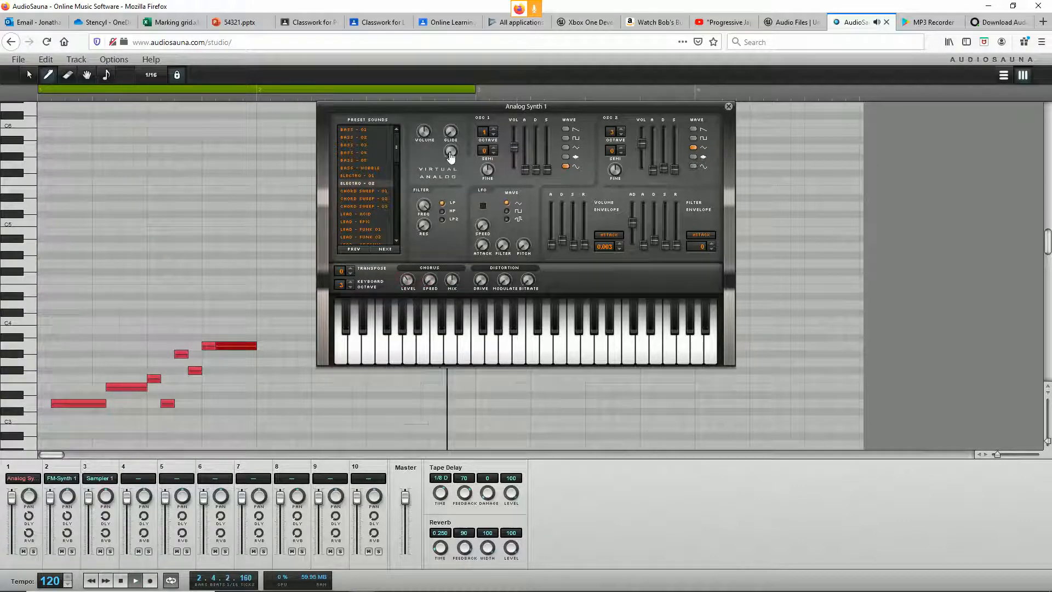
click(564, 139)
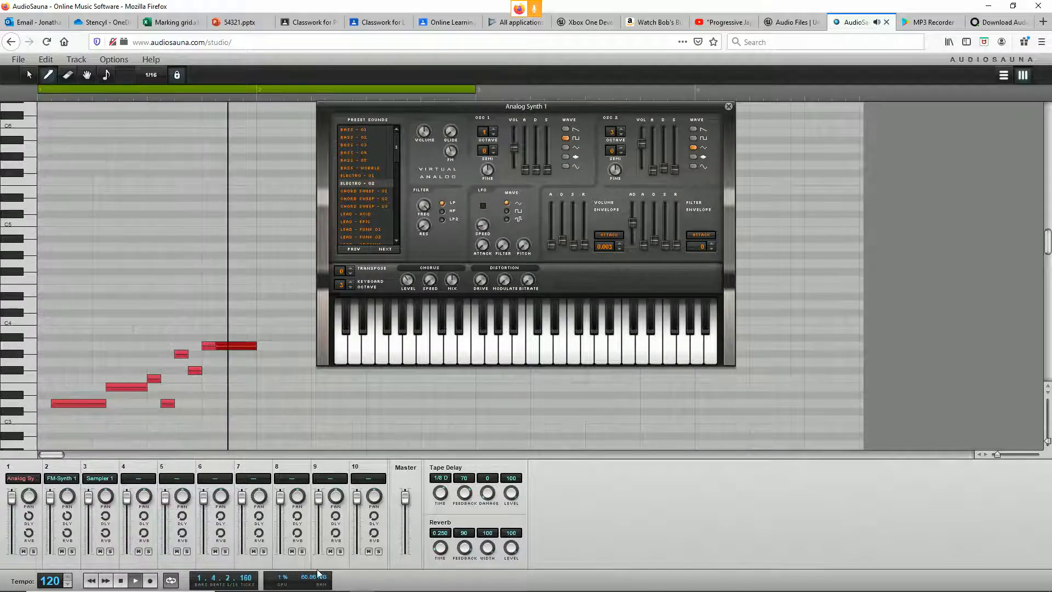
click(137, 584)
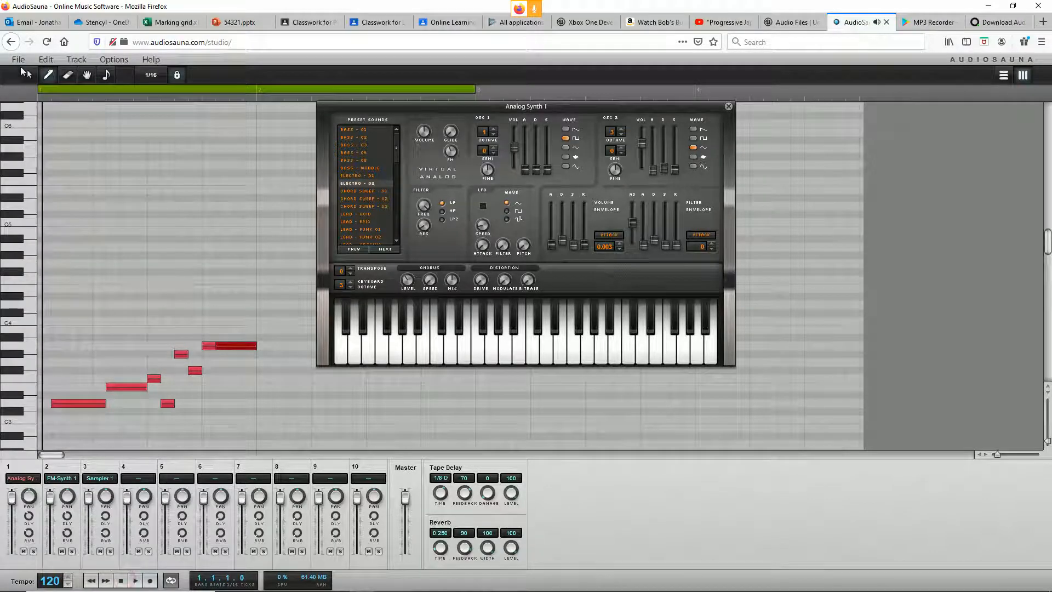
click(18, 59)
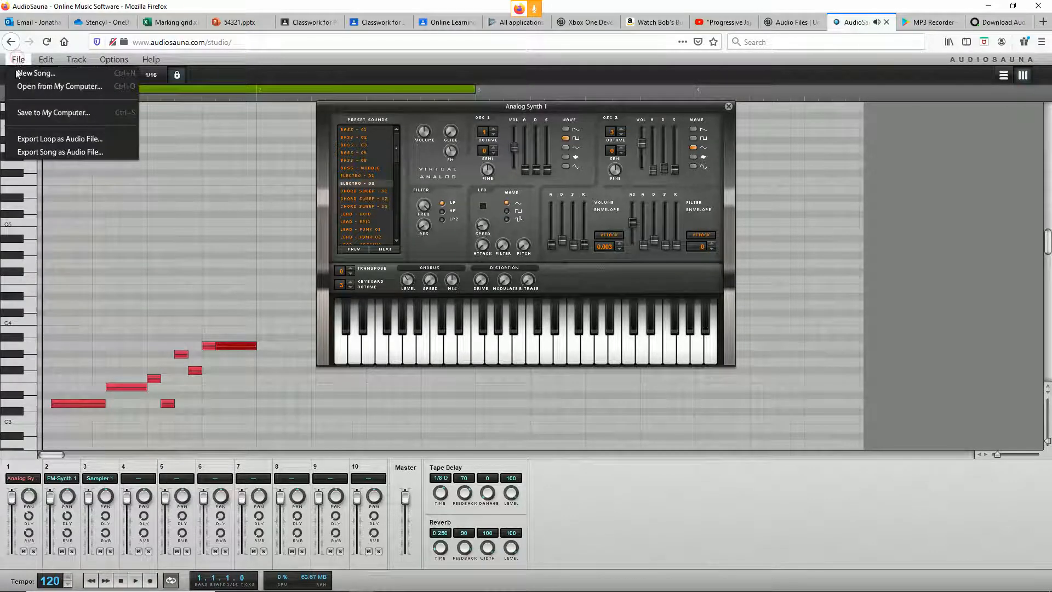
click(75, 151)
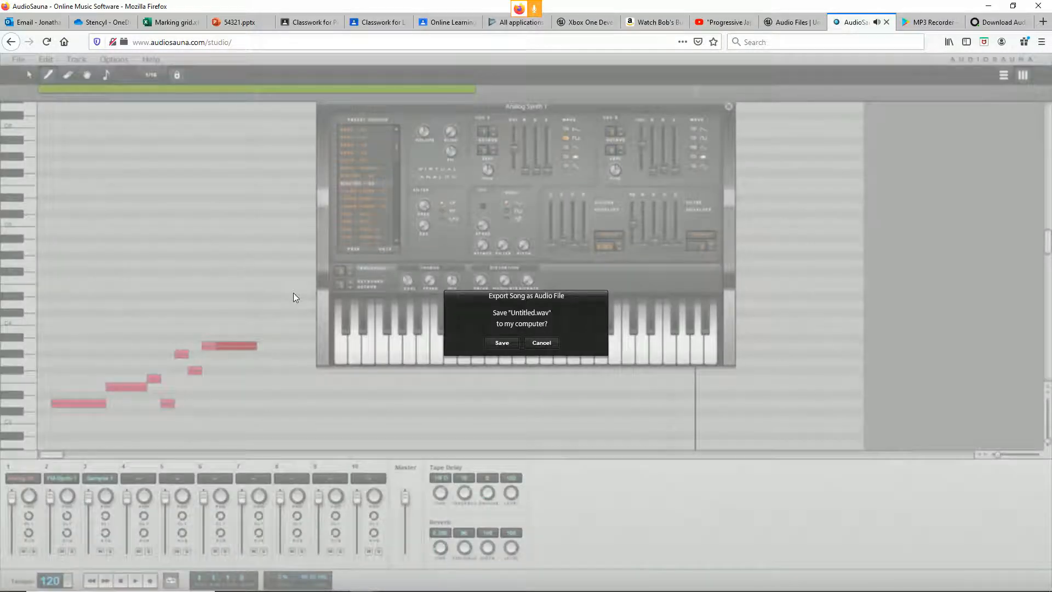
click(542, 344)
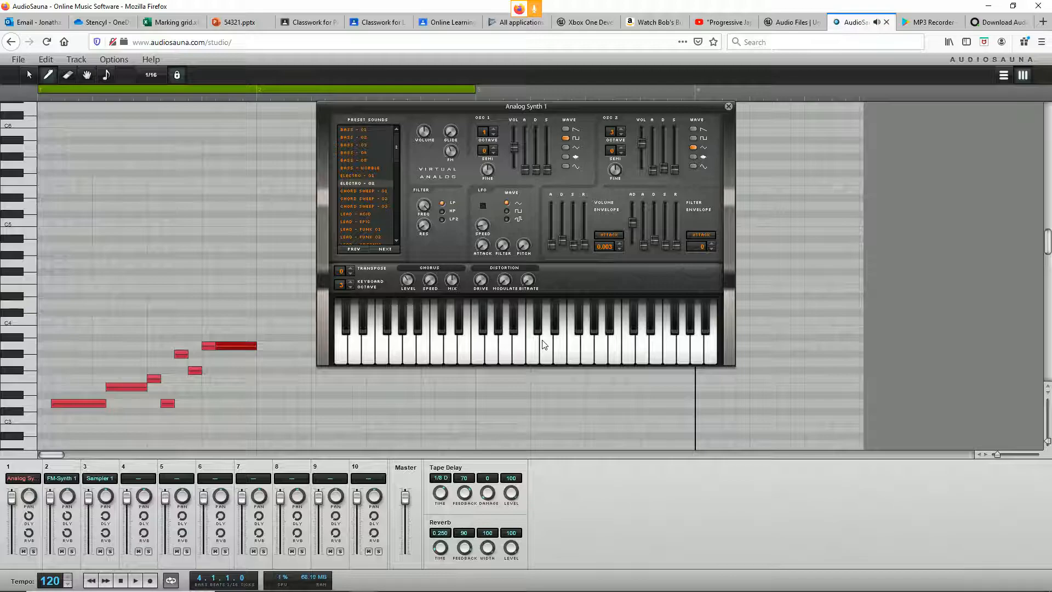
Step: Switch to Unreal Editor and create a new folder named Audio directly under Content
key(alt+Tab)
key(Tab)
key(Tab)
key(Tab)
key(Tab)
key(Tab)
key(Tab)
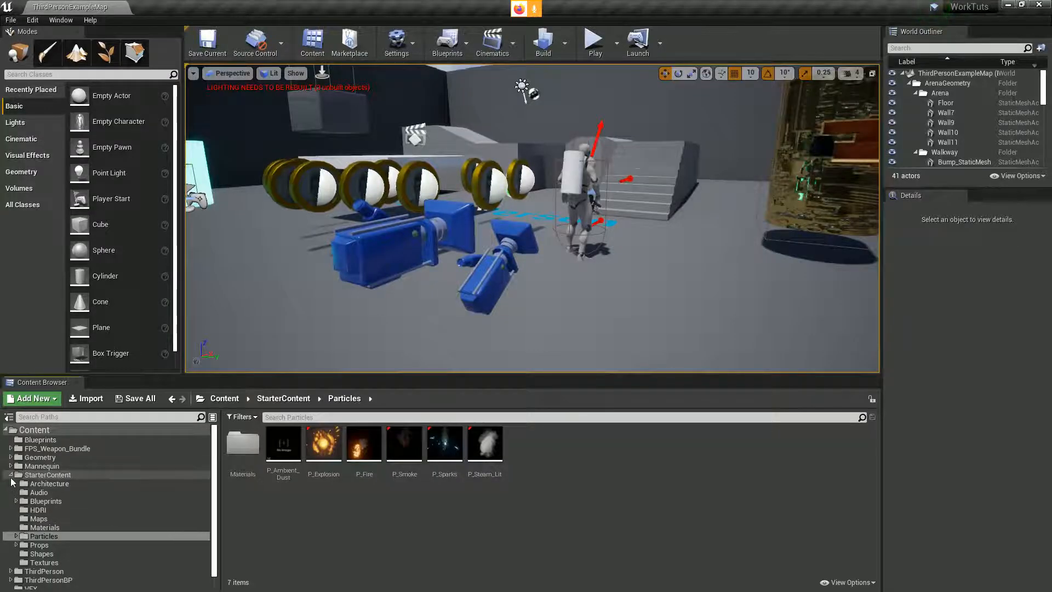
double_click(22, 474)
click(46, 431)
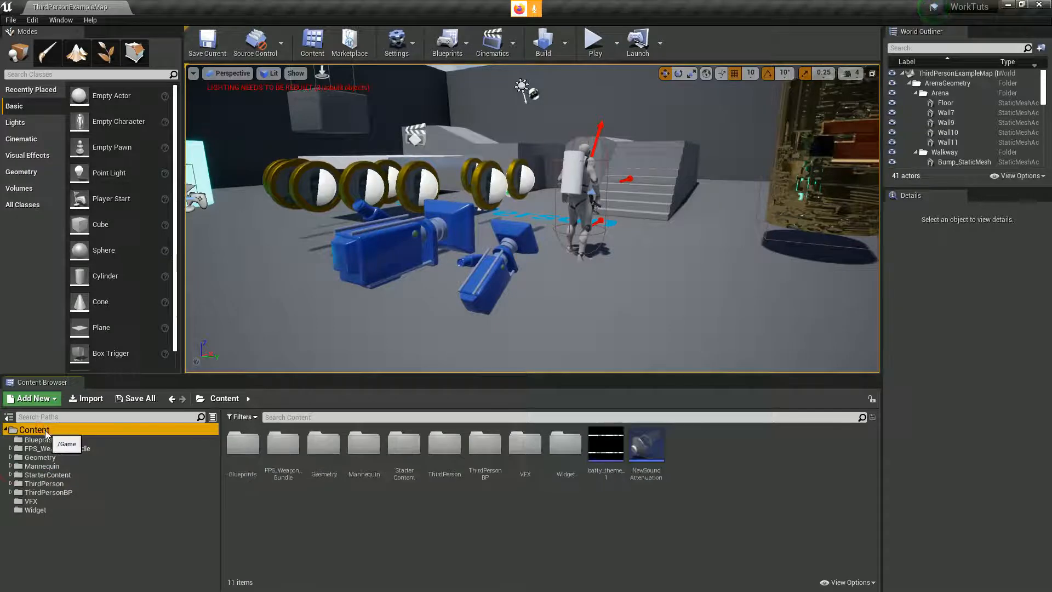
right_click(46, 431)
click(95, 197)
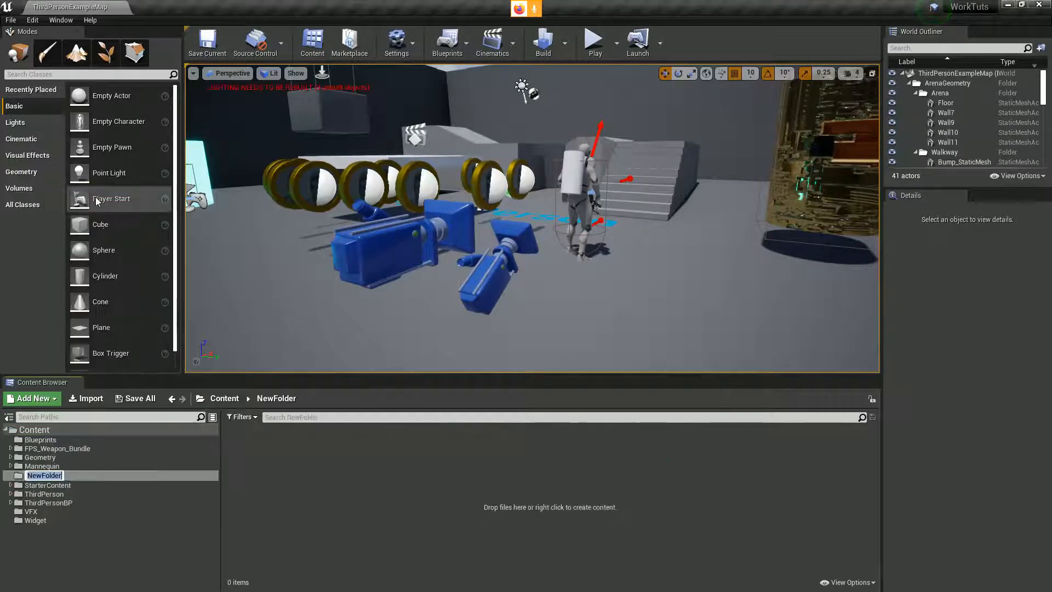
text(Audio)
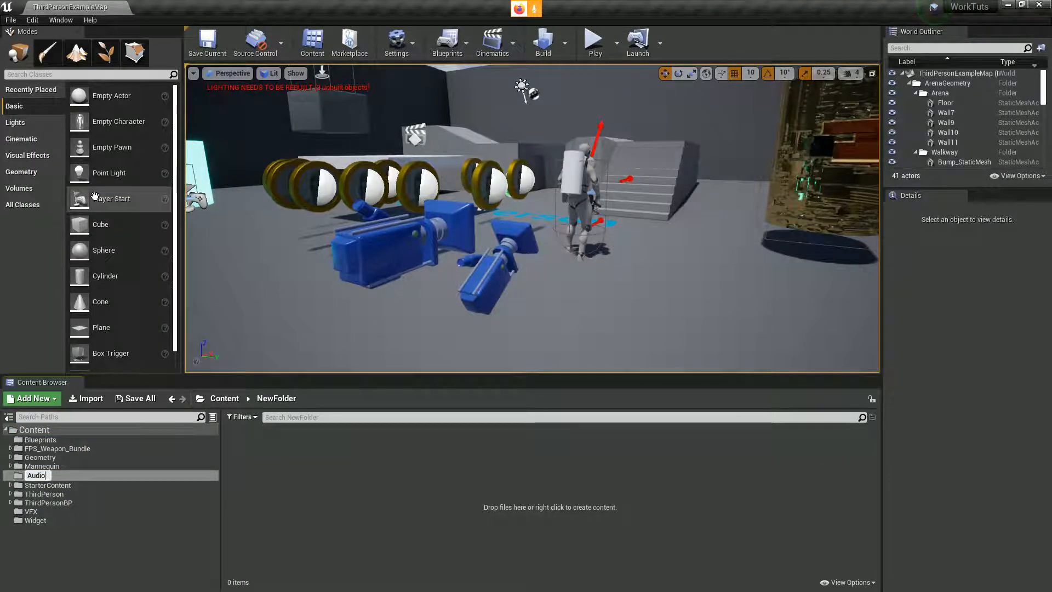
key(Return)
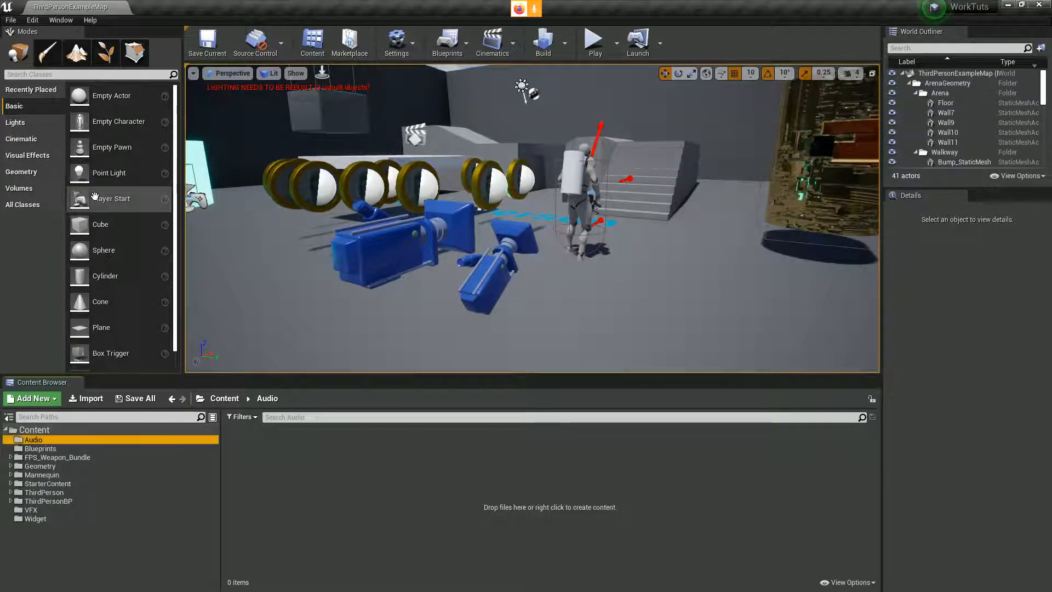
click(287, 482)
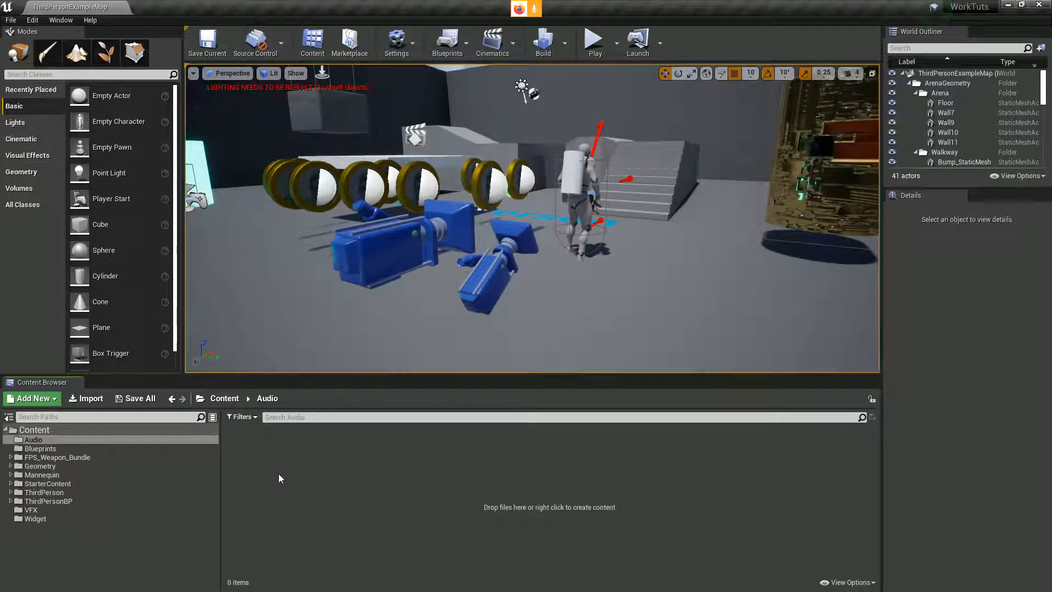
Step: Switch back to AudioSauna and export the song as Untitled.wav into the Downloads folder
key(alt+Tab)
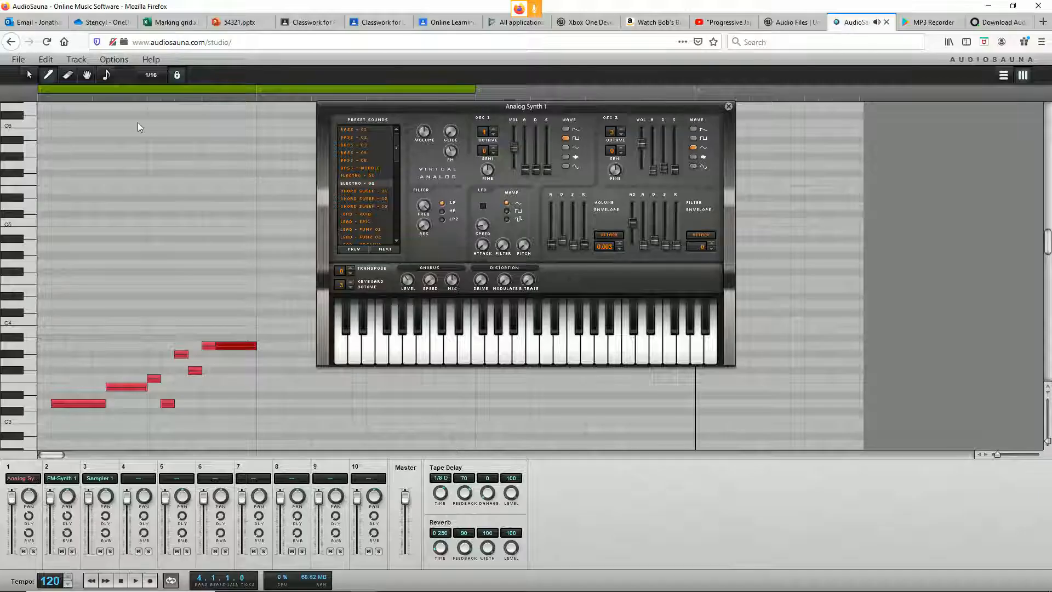
click(18, 59)
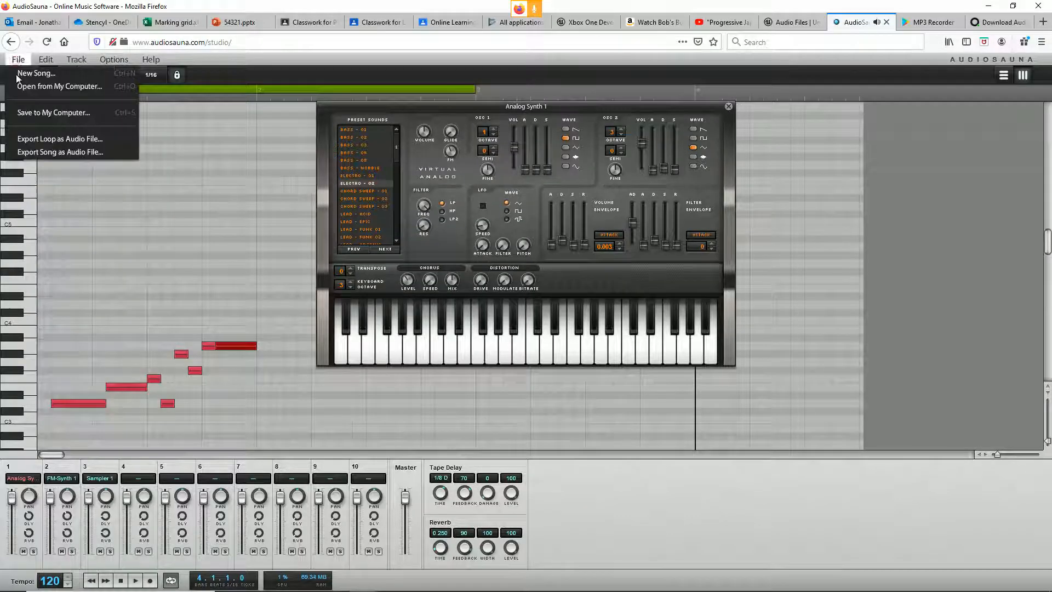
click(57, 153)
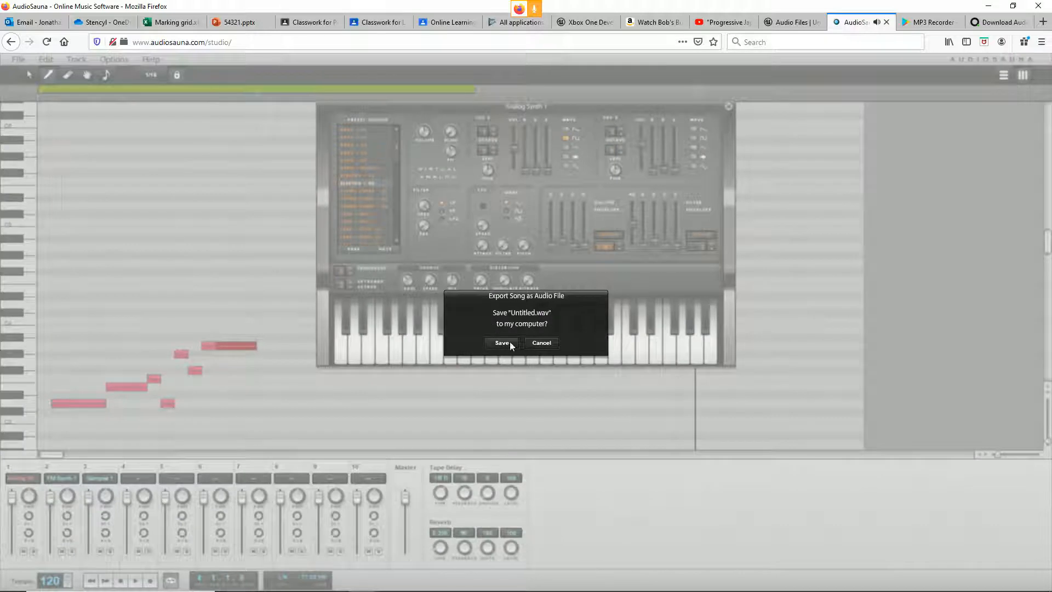
click(502, 343)
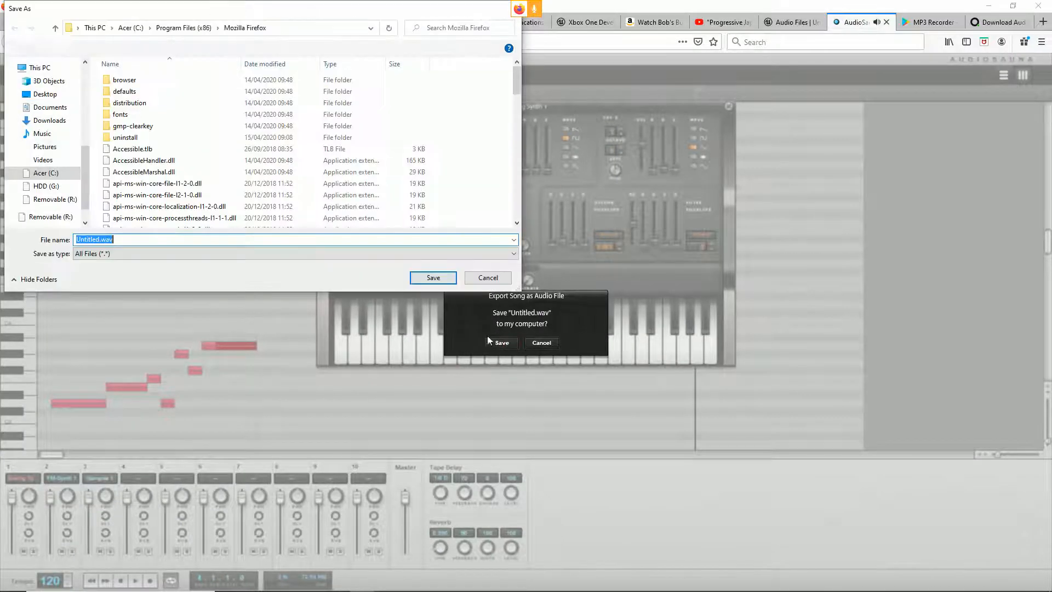
click(48, 121)
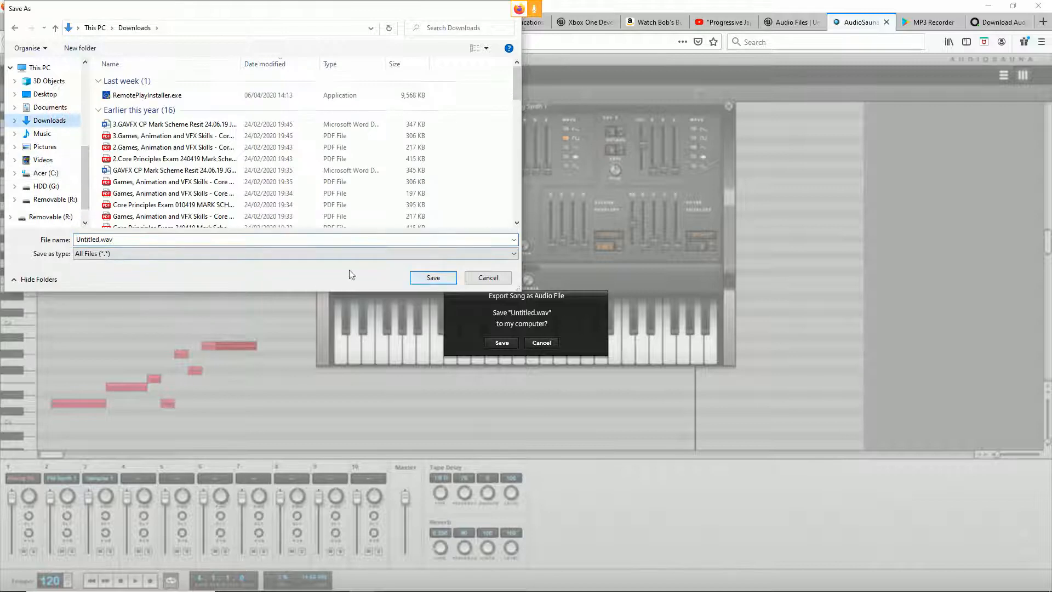
click(94, 239)
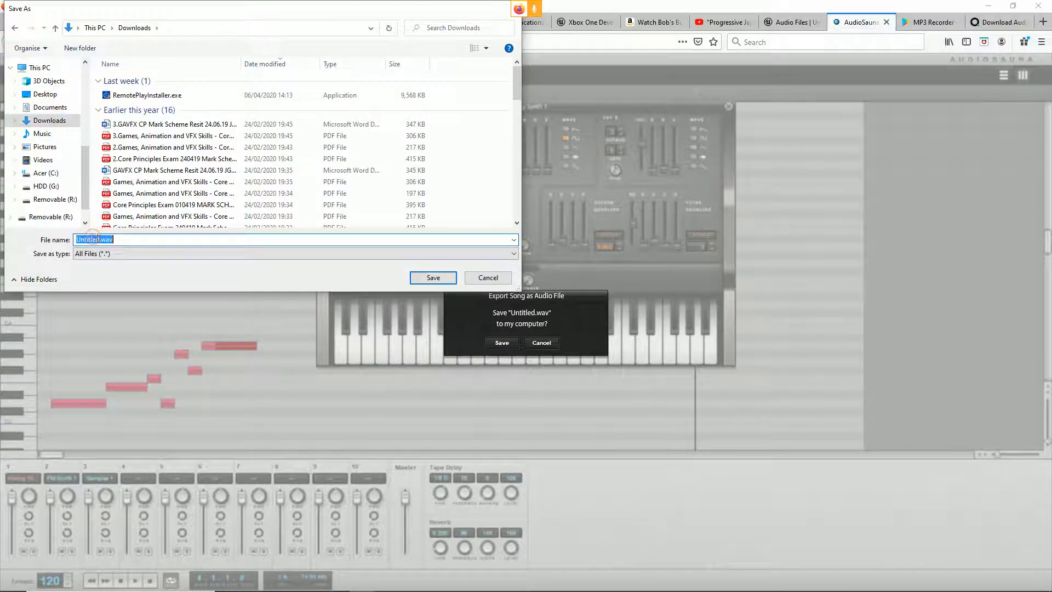
click(433, 277)
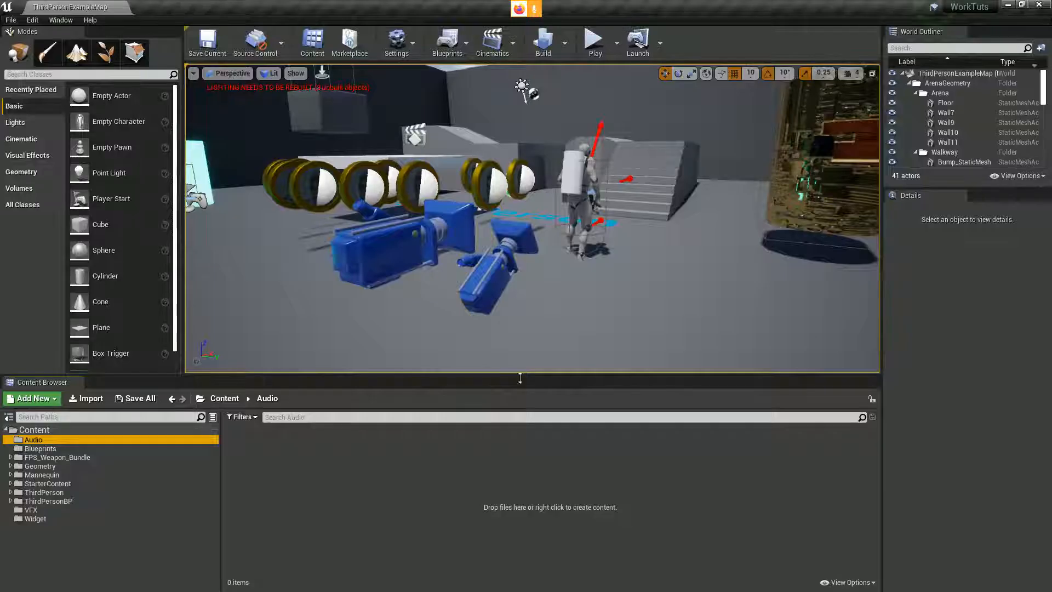
Step: In Unreal Editor, import the exported Untitled.wav into the Audio folder and preview the imported sound
click(85, 398)
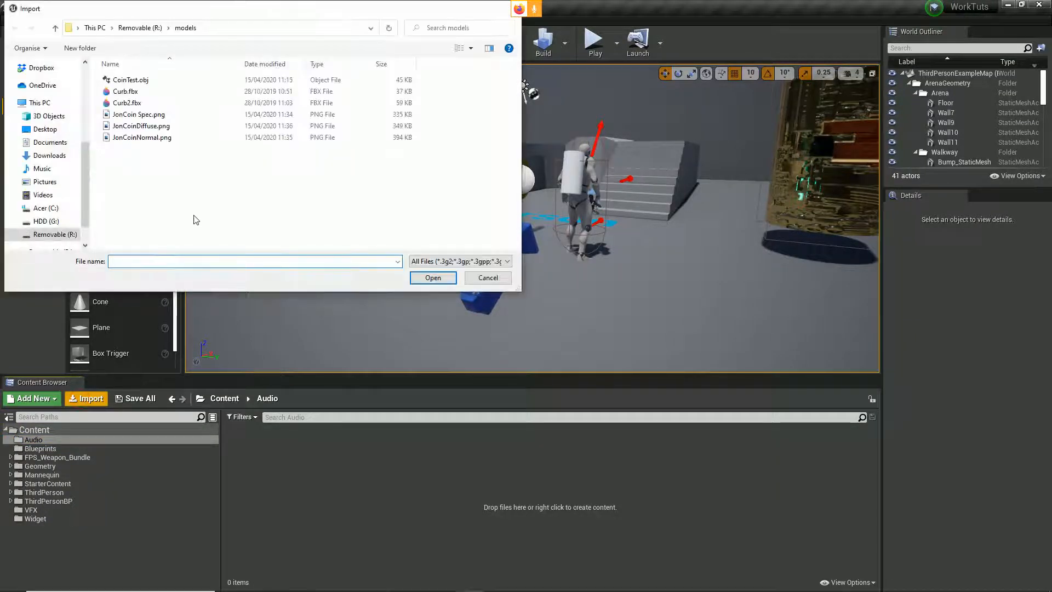
scroll(49, 104, up, 4)
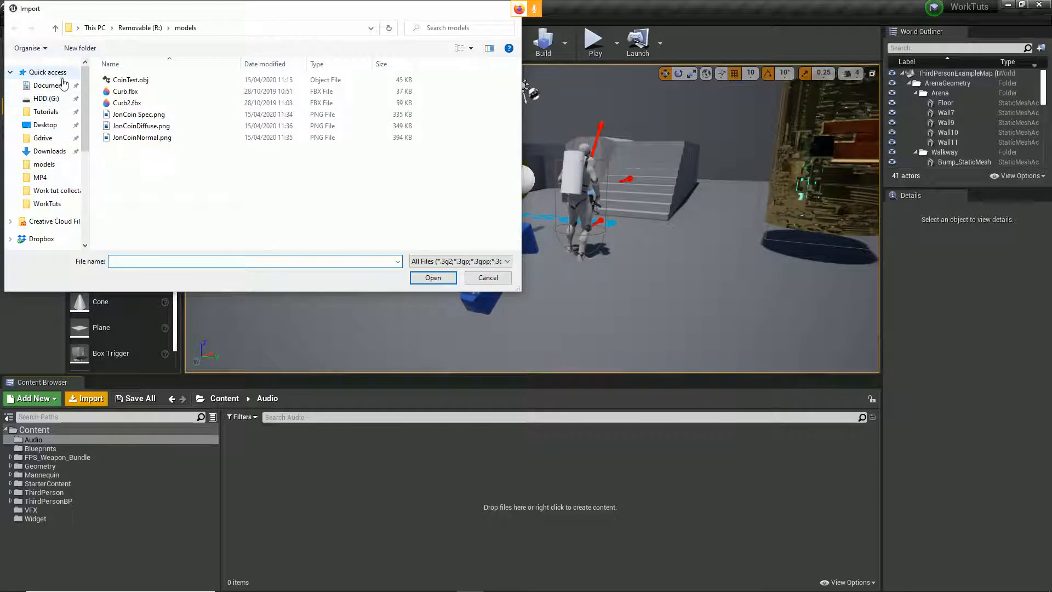
click(48, 72)
scroll(181, 158, down, 1)
double_click(146, 216)
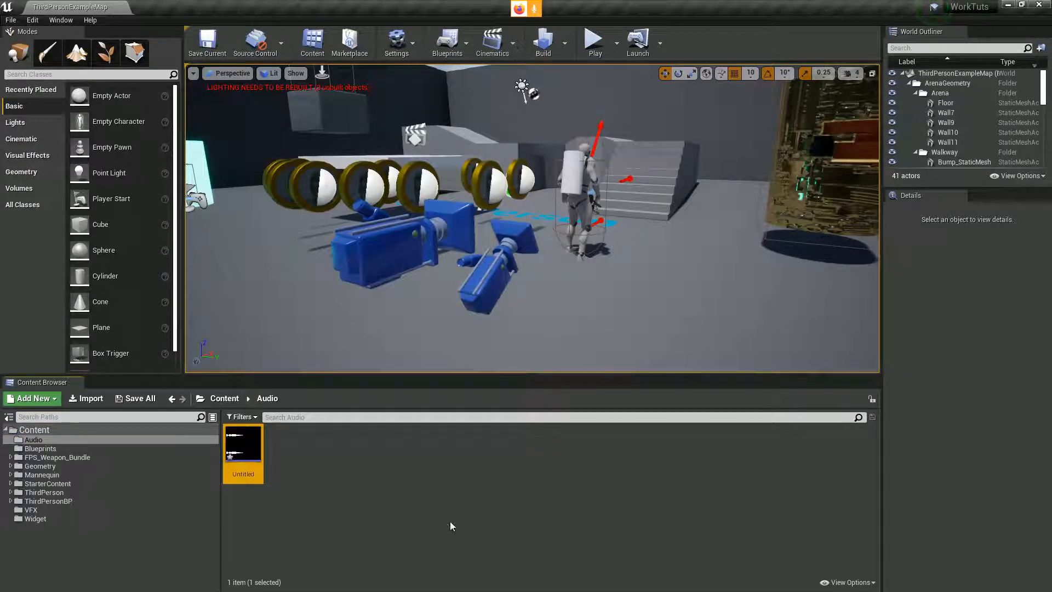
mouse_move(246, 453)
click(245, 453)
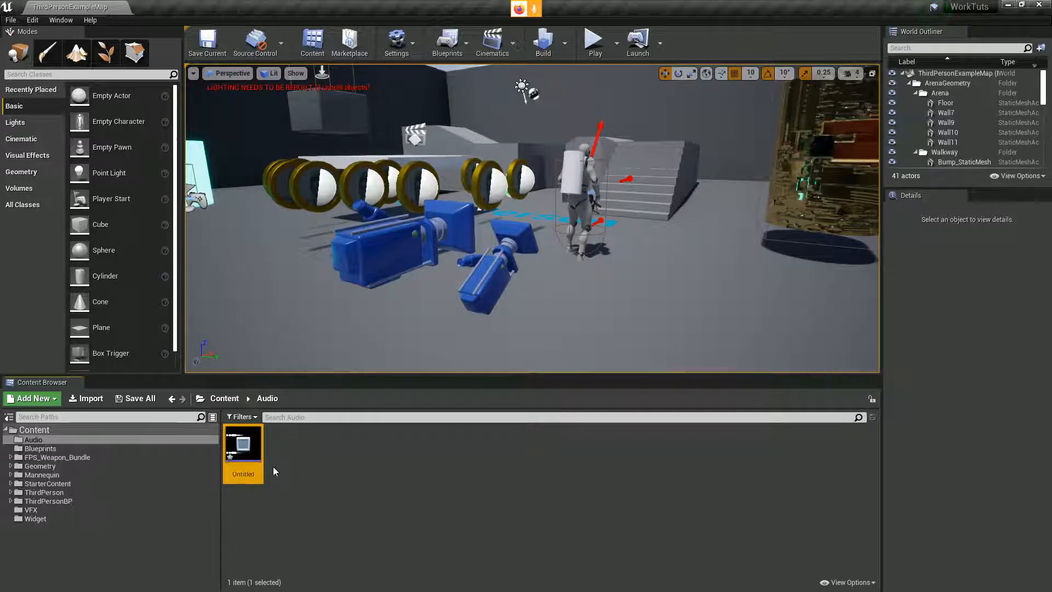
Step: Return to AudioSauna, shorten the loop range to the first bar and play the melody
key(alt+Tab)
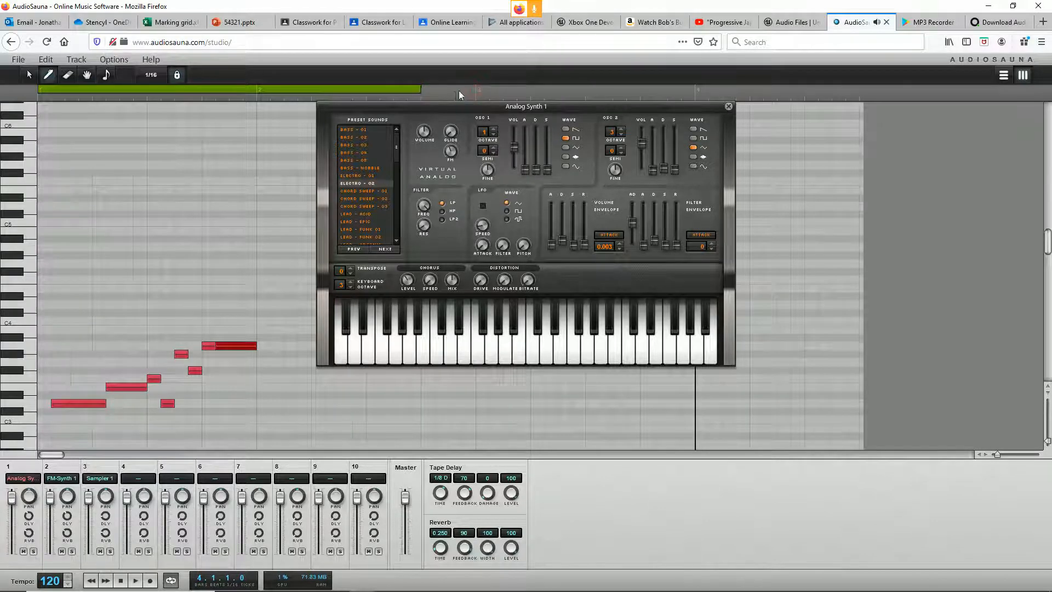
key(space)
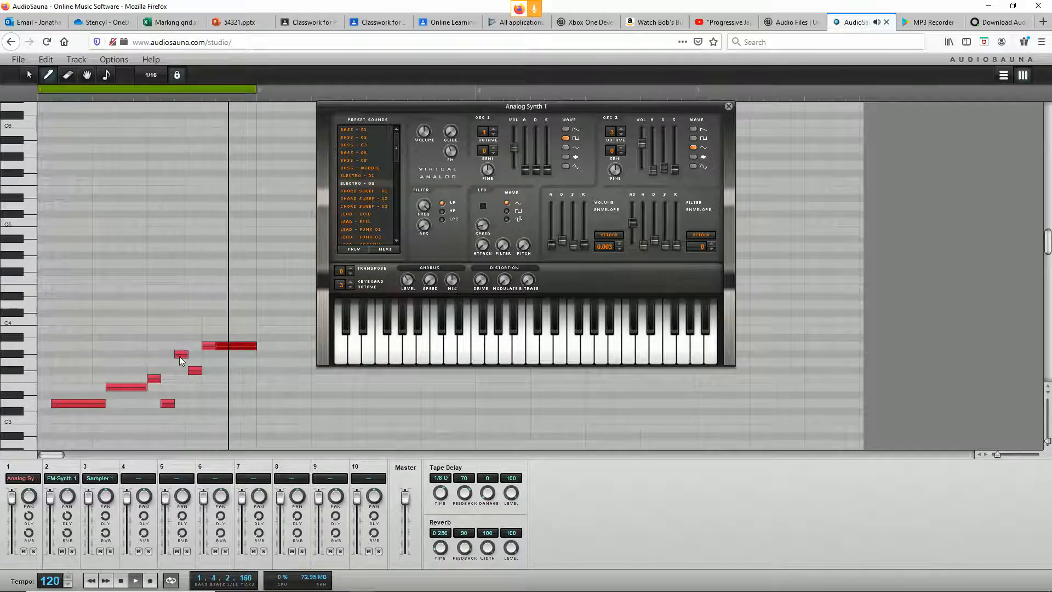
Step: Export the song again as Untitled.wav in Downloads, replacing the existing file, and switch to Unreal Editor
click(17, 60)
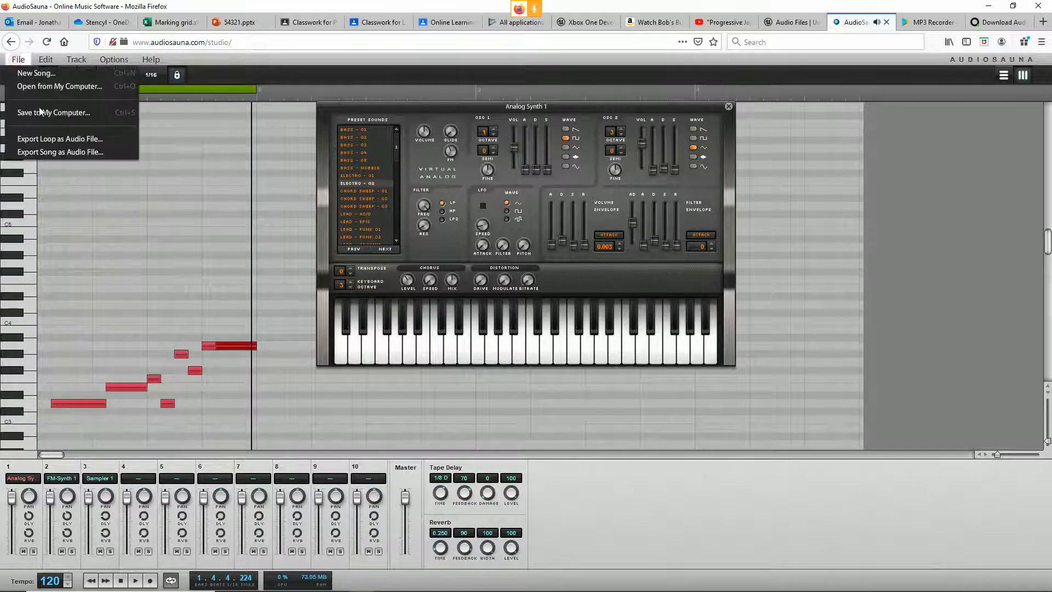
click(50, 152)
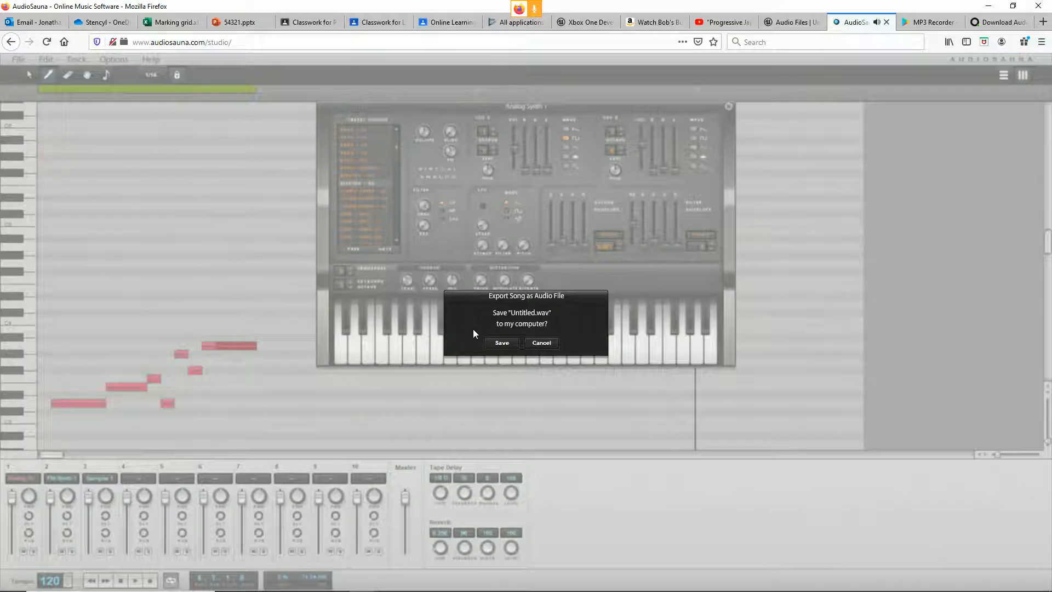
click(500, 343)
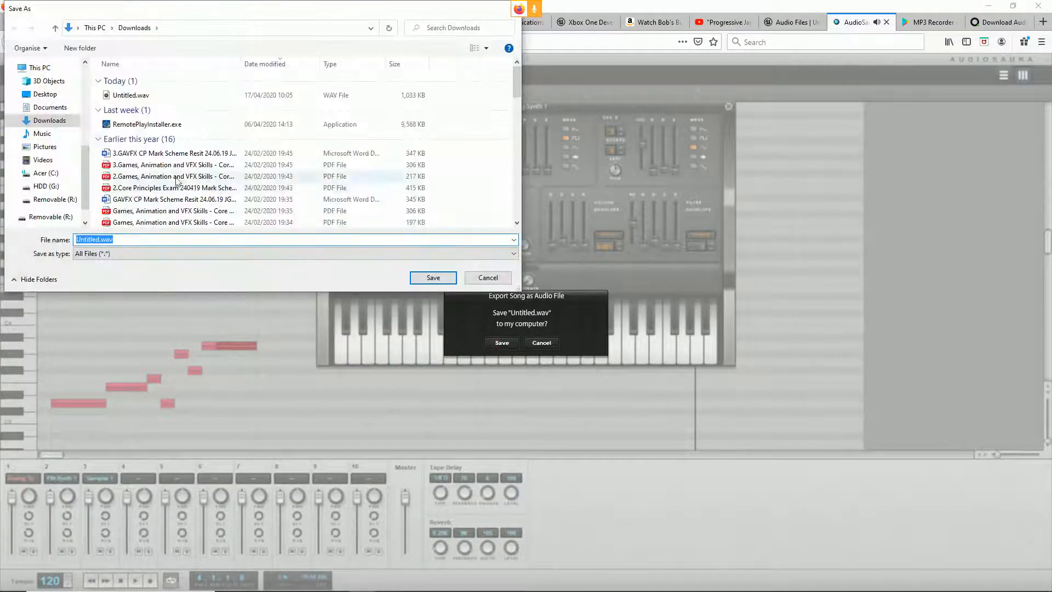
click(433, 277)
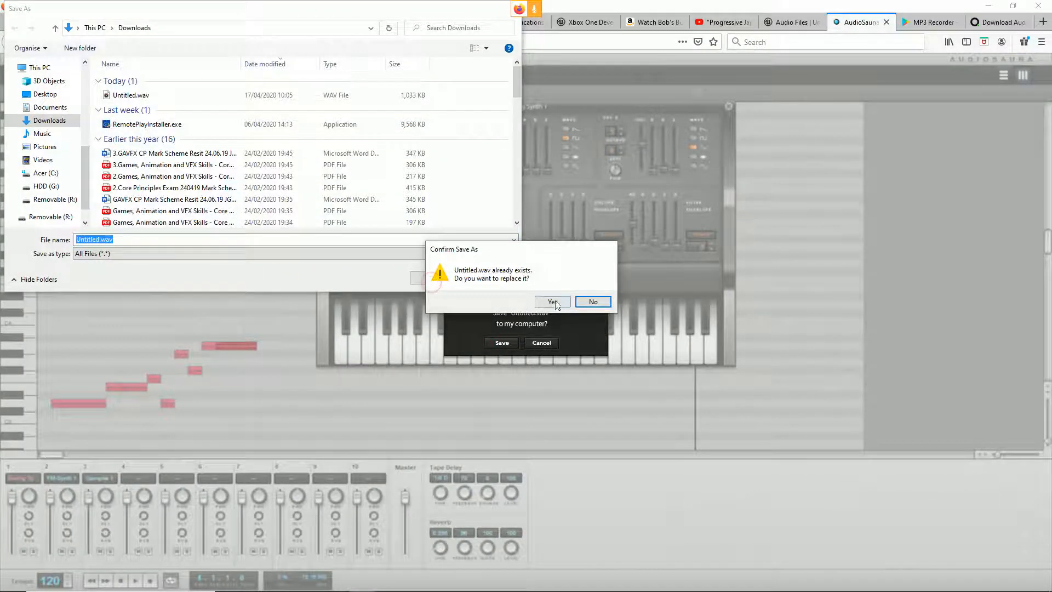
click(541, 300)
key(alt+Tab)
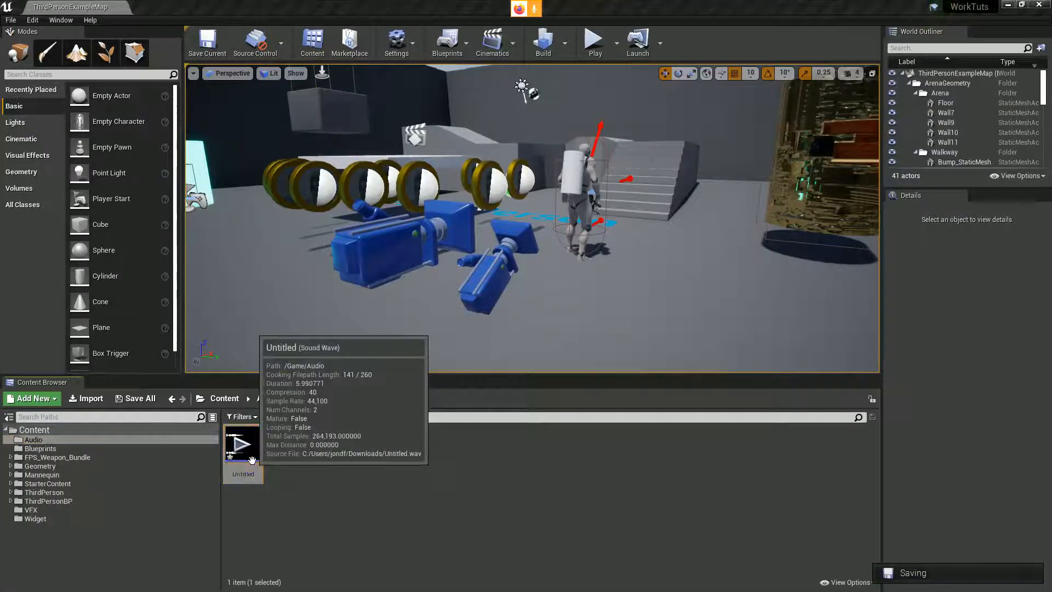
Step: Reimport the Untitled sound wave in the Audio folder and preview it
right_click(251, 459)
click(295, 172)
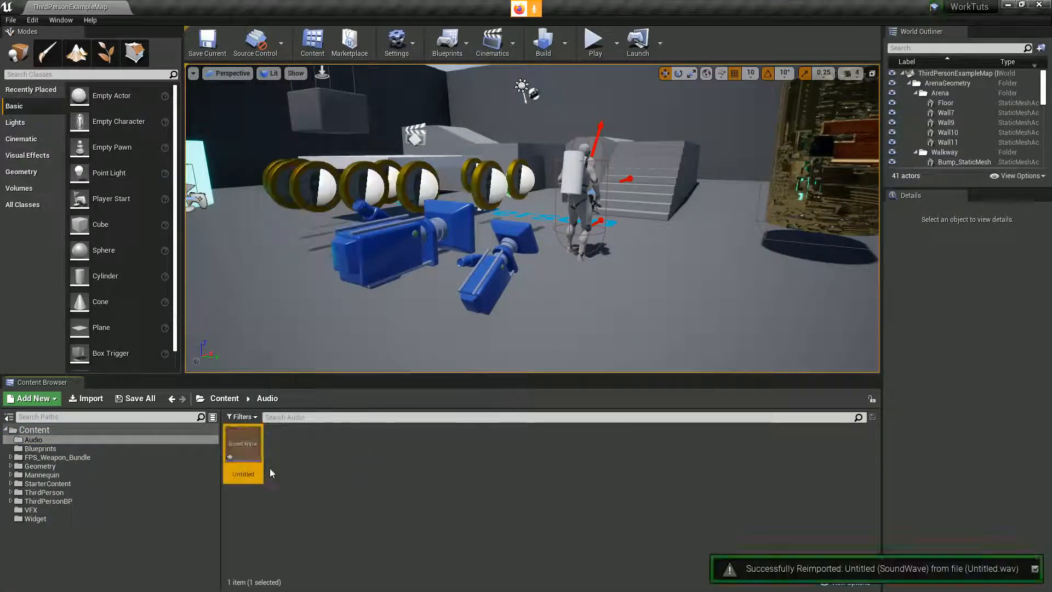
click(251, 451)
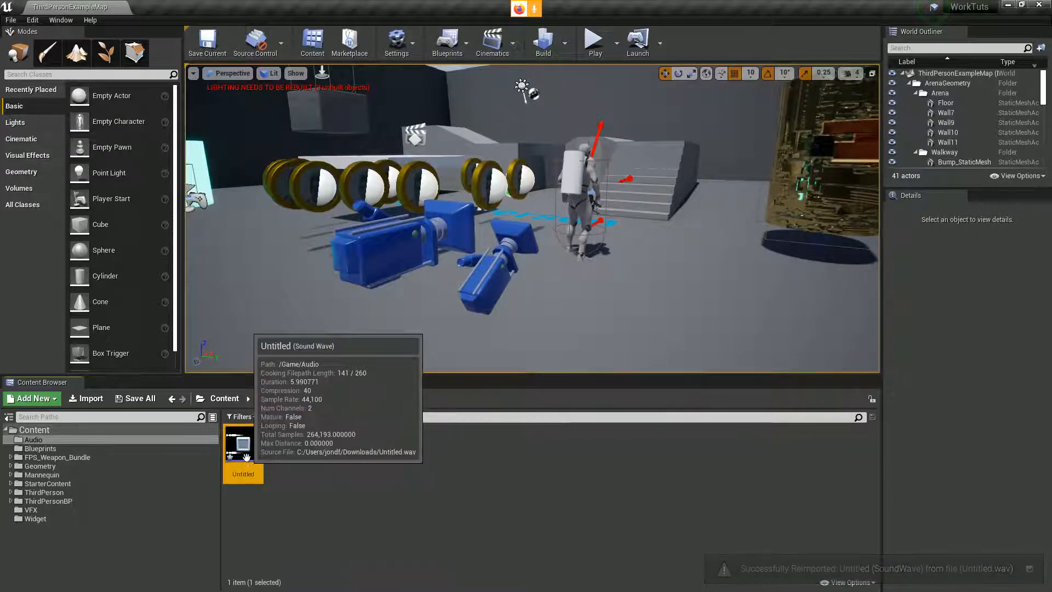
click(248, 458)
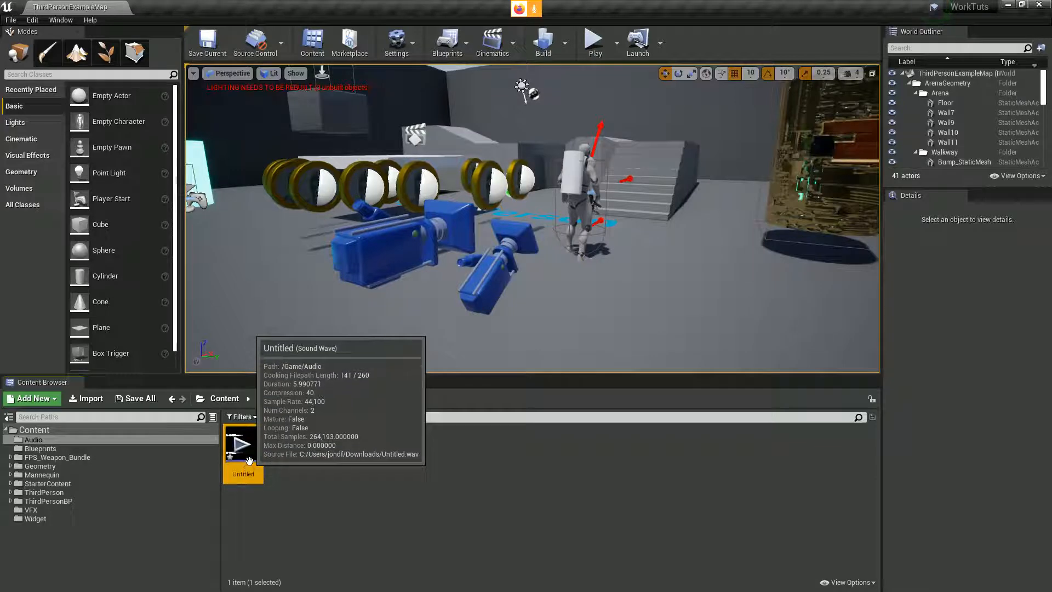
Step: Delete the Untitled sound wave and import Untitled.wav afresh into the Audio folder
key(Delete)
click(444, 474)
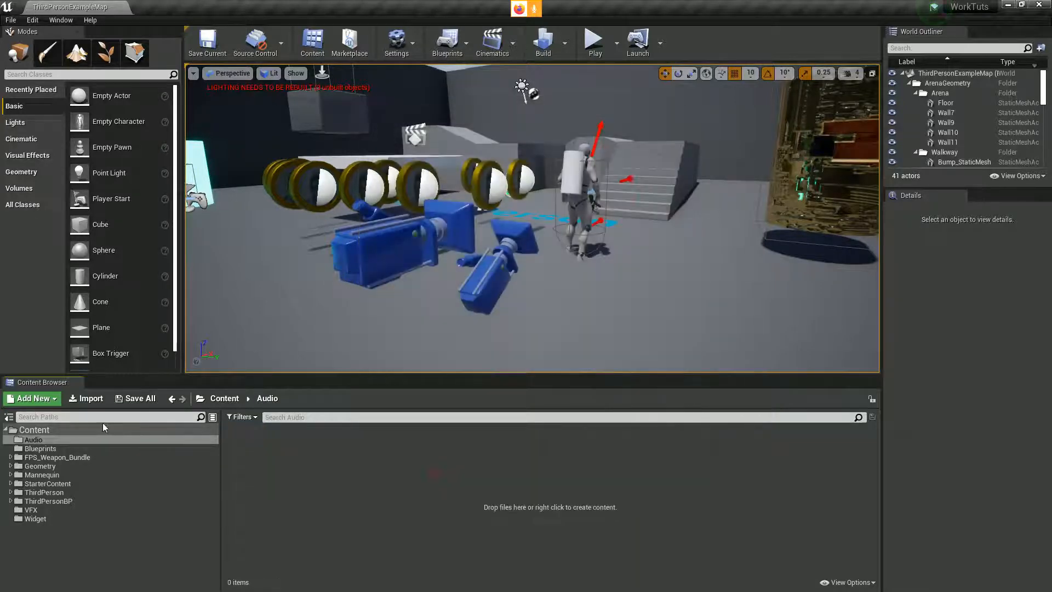
click(93, 399)
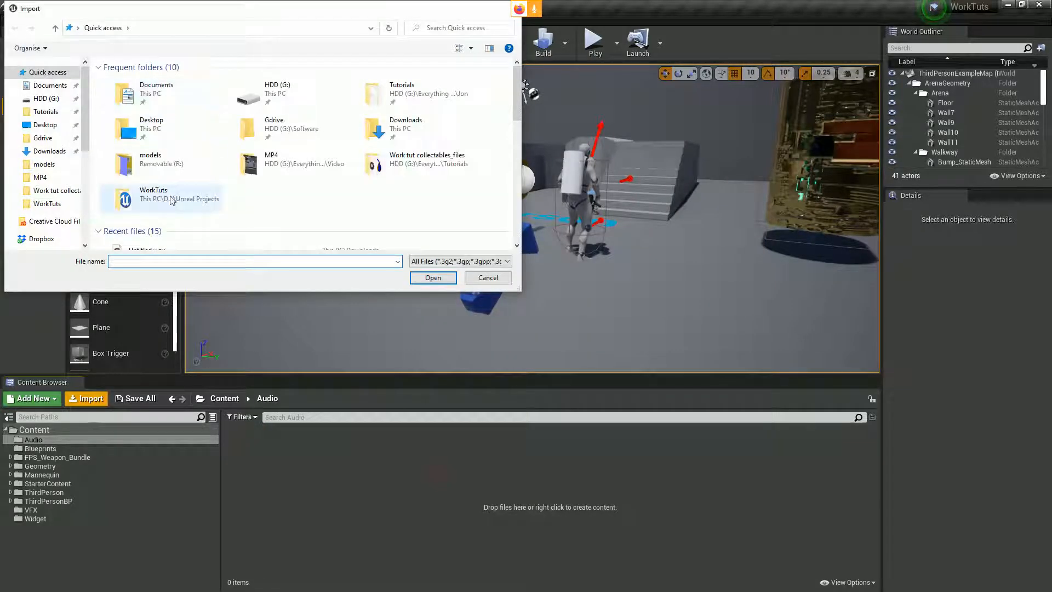
scroll(171, 189, down, 1)
double_click(174, 208)
key(space)
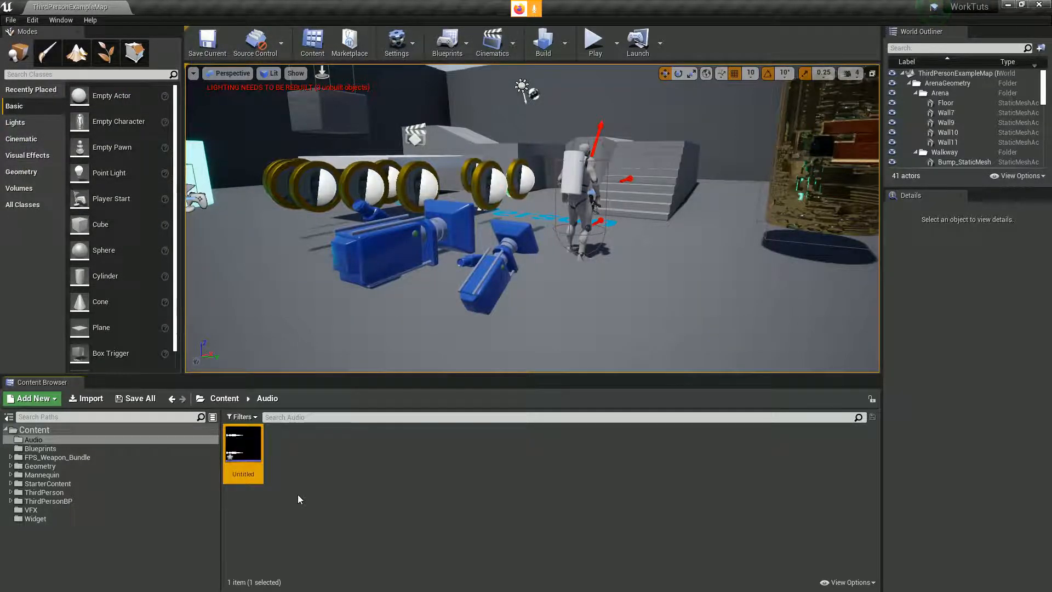
key(alt+Tab)
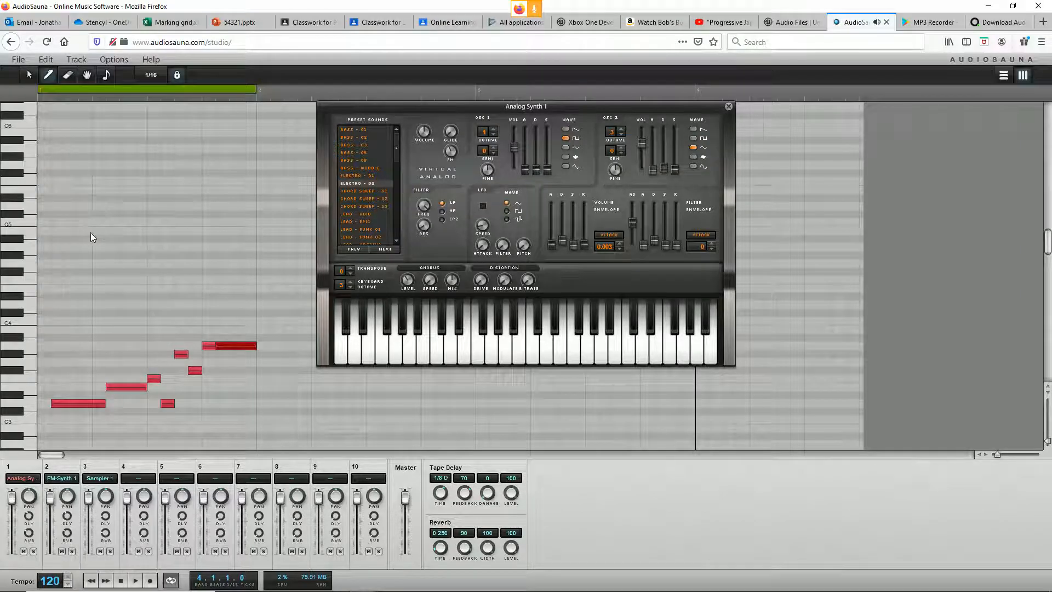
key(alt+Tab)
click(295, 459)
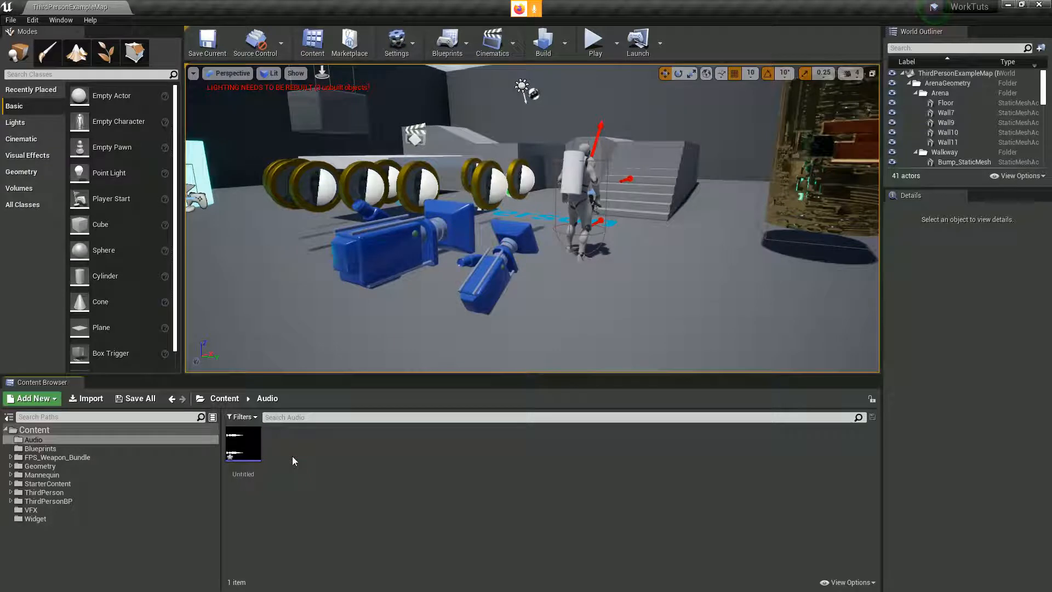
Step: Open the Untitled sound wave, enable looping, set its volume to 0.6, save it and close the editor
double_click(246, 474)
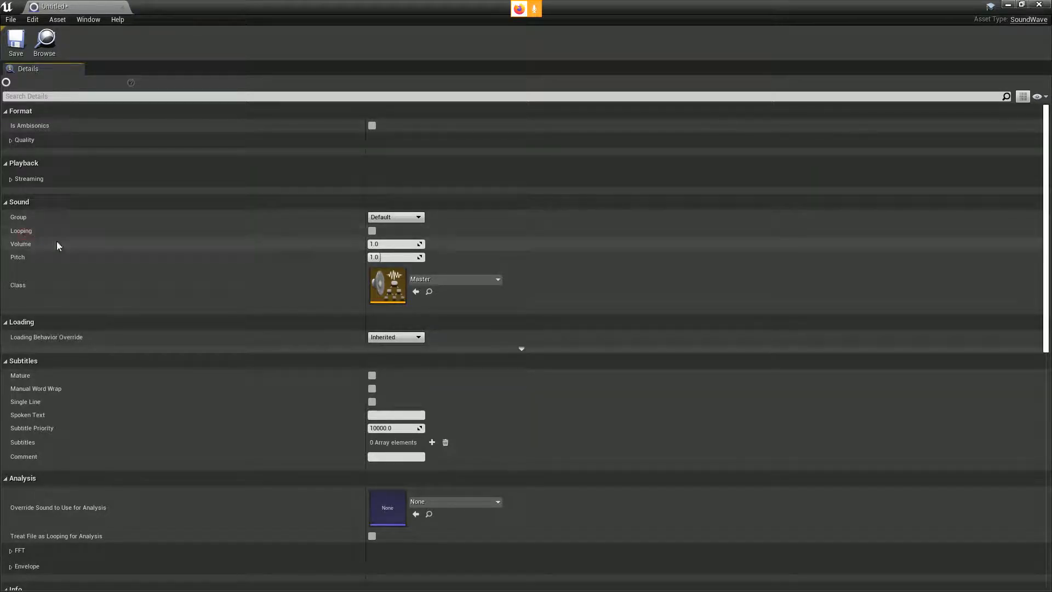
click(372, 231)
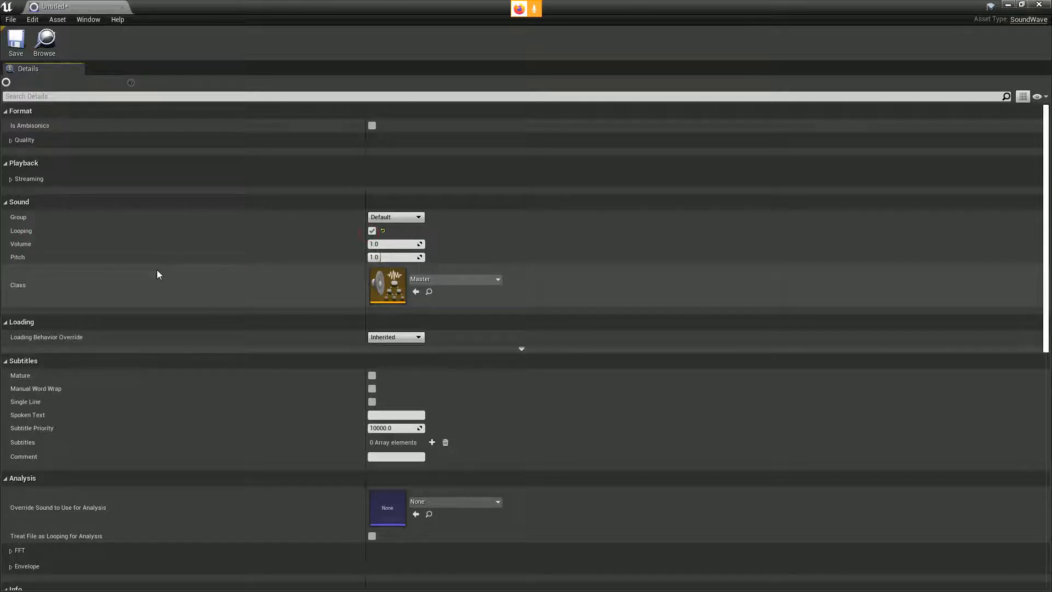
drag(394, 245, 389, 246)
click(395, 245)
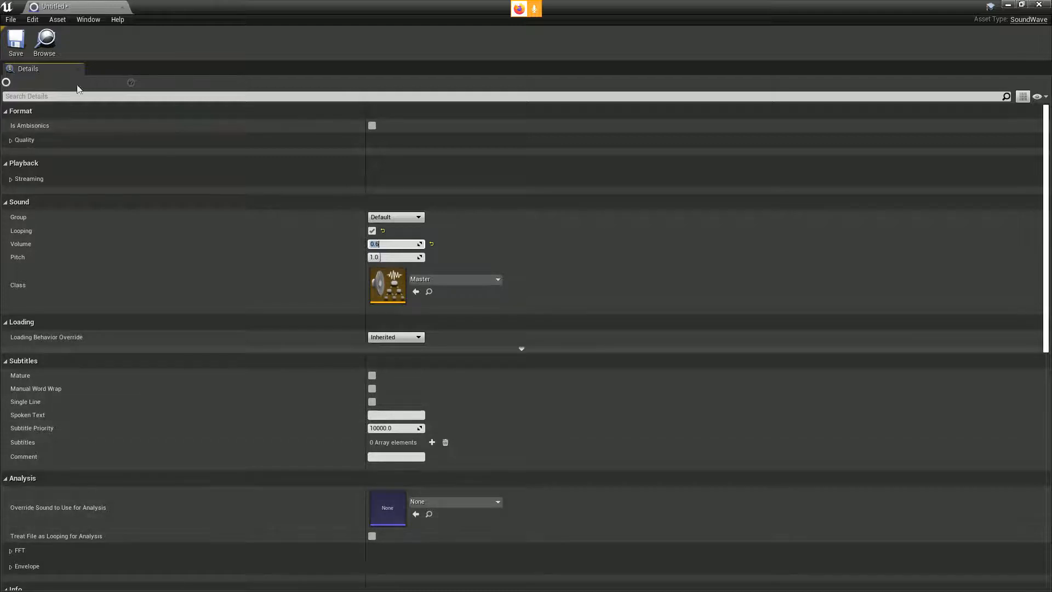
click(17, 42)
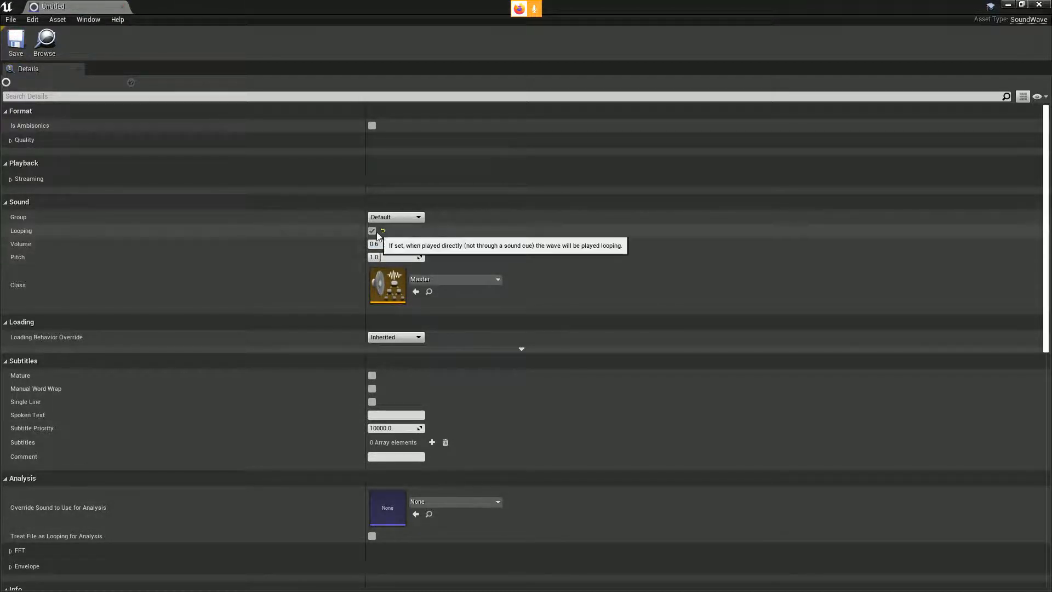
click(121, 6)
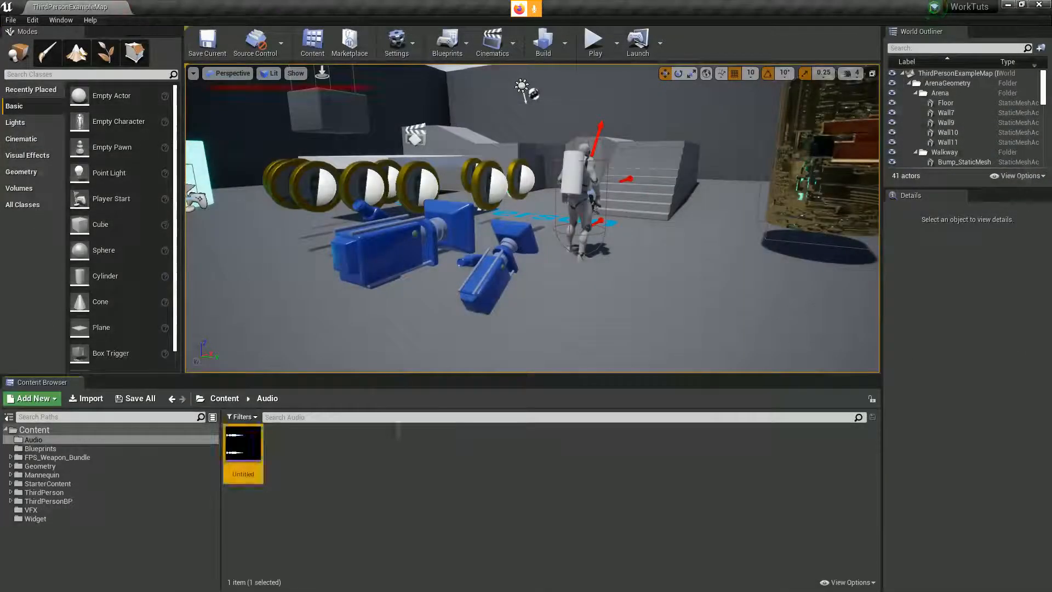
Step: Open the level blueprint and move the Event BeginPlay node farther left of the Set Timer by Function Name node
click(447, 41)
click(483, 131)
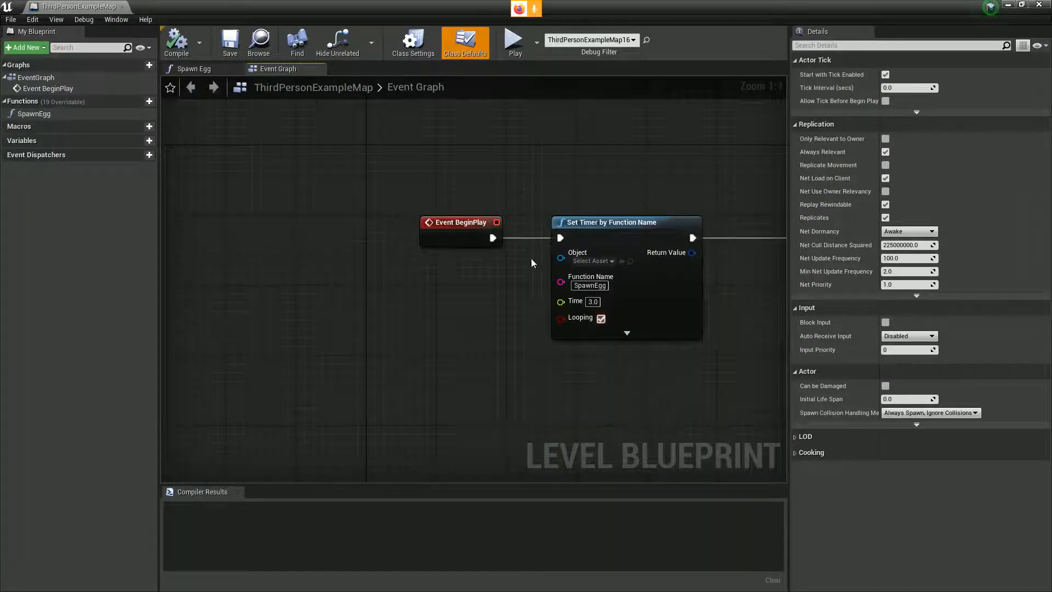
drag(464, 232, 281, 232)
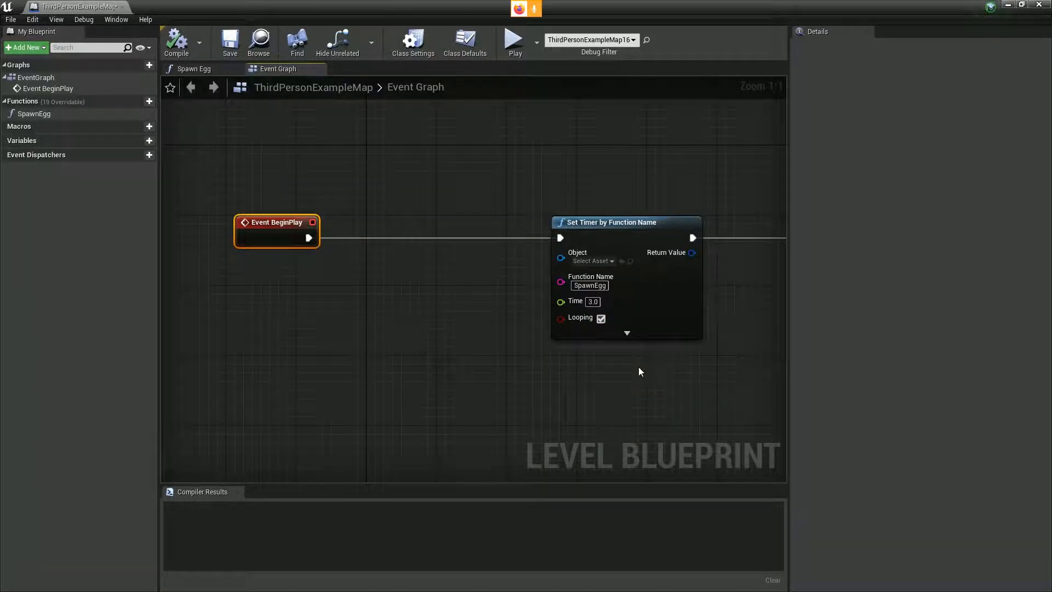
Step: Add a Play Sound 2D node connected after Add to Viewport and line it up with the node chain
drag(697, 378, 349, 390)
drag(537, 360, 266, 370)
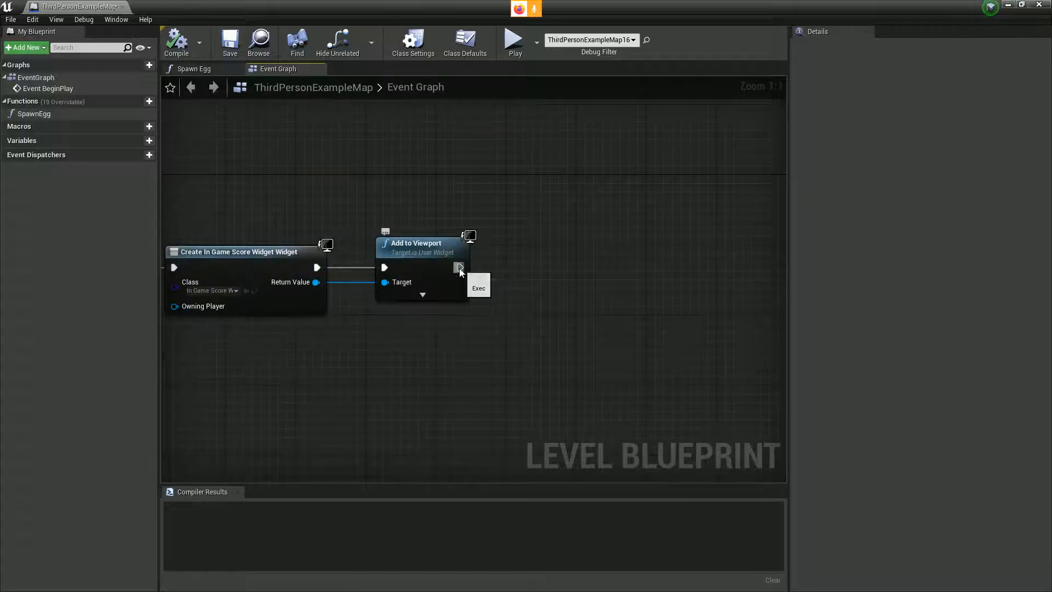
drag(459, 267, 591, 293)
text(play s)
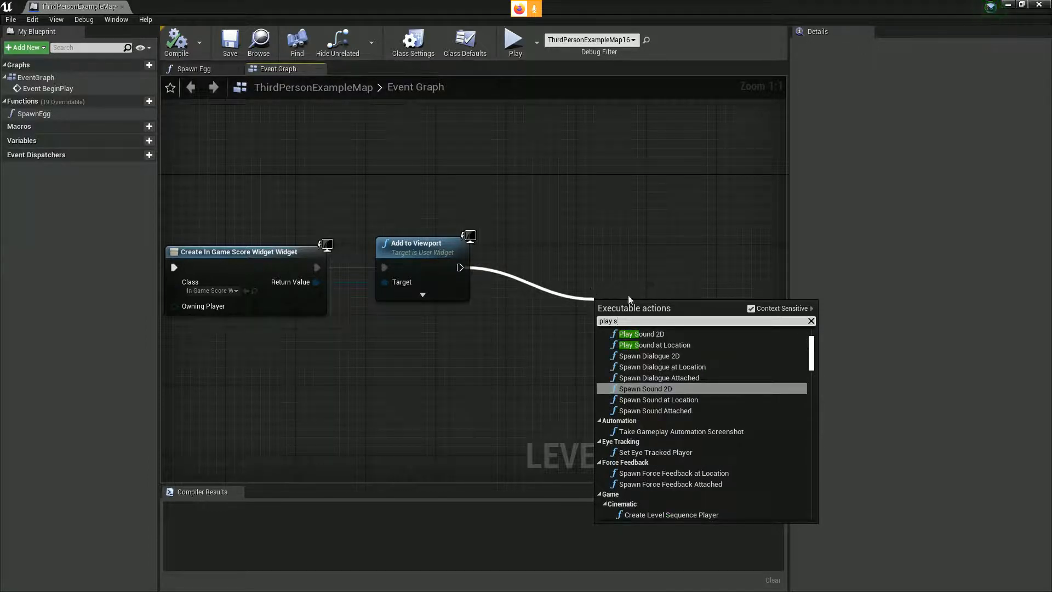
click(641, 334)
drag(646, 272, 647, 254)
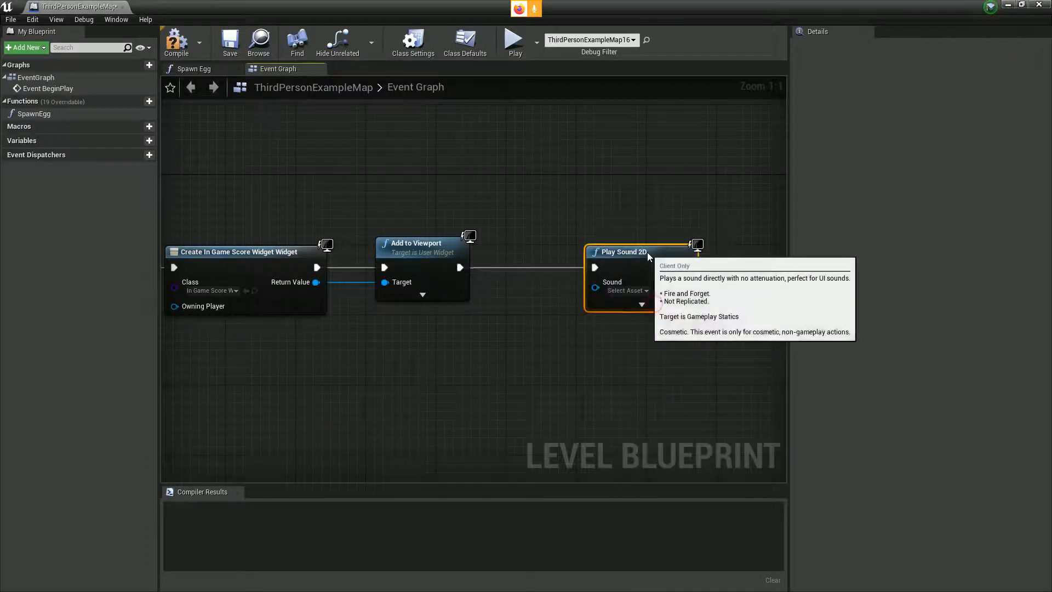
Step: Set the Play Sound 2D node's sound to Untitled and compile the level blueprint
click(638, 291)
scroll(676, 406, down, 6)
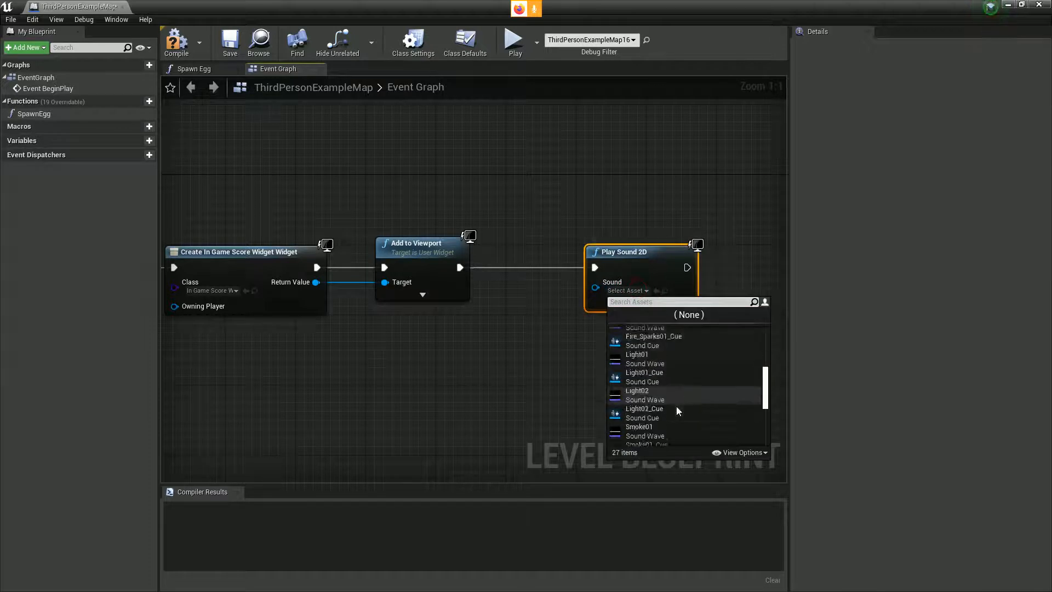
click(646, 436)
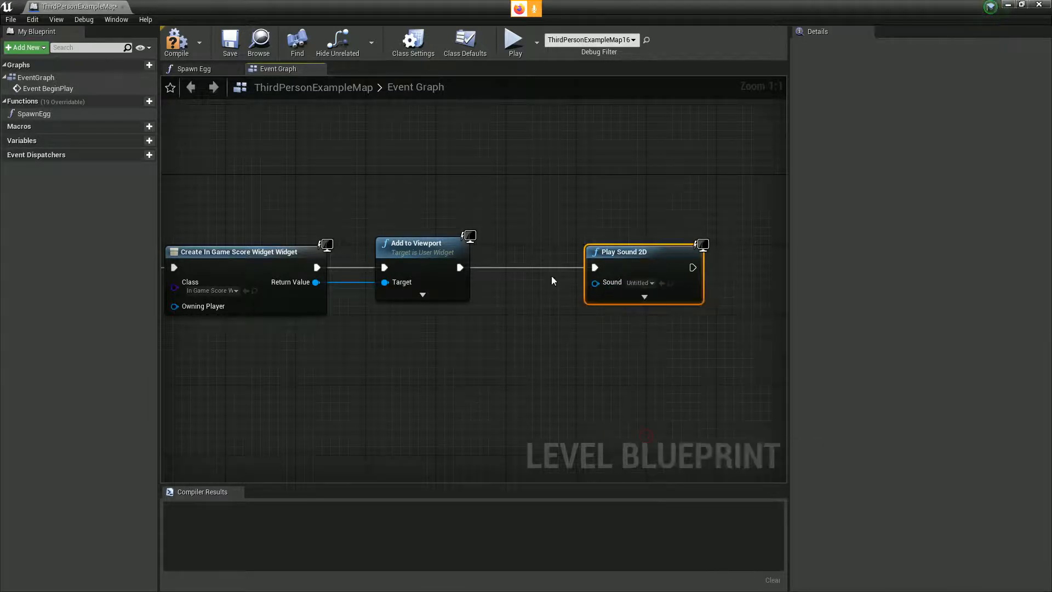
Step: Shrink the level blueprint window, play the level while running the character through the coins to test the sound, and stop the session
double_click(232, 8)
click(369, 494)
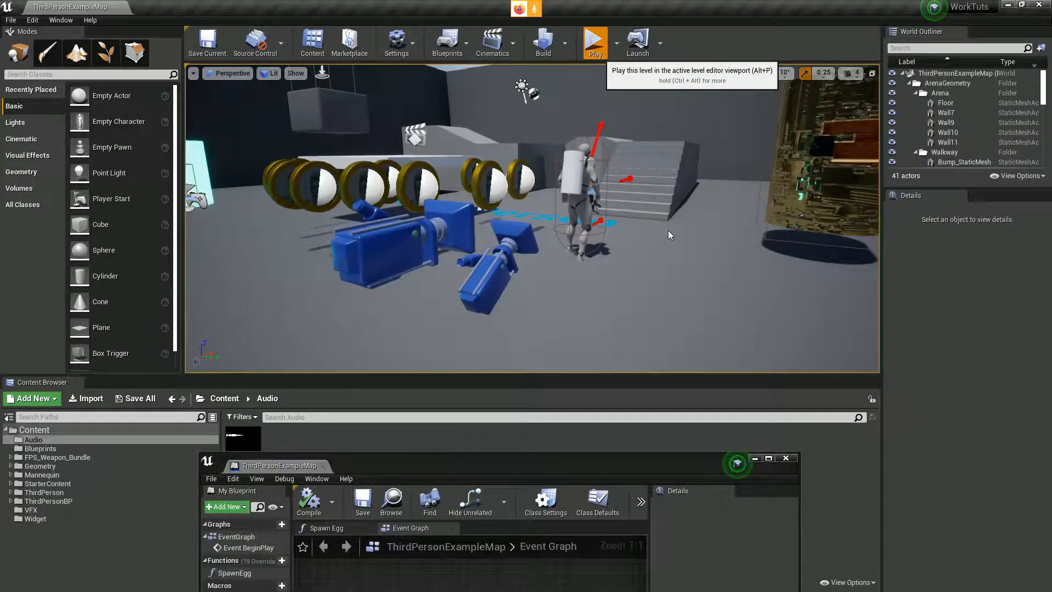
click(665, 244)
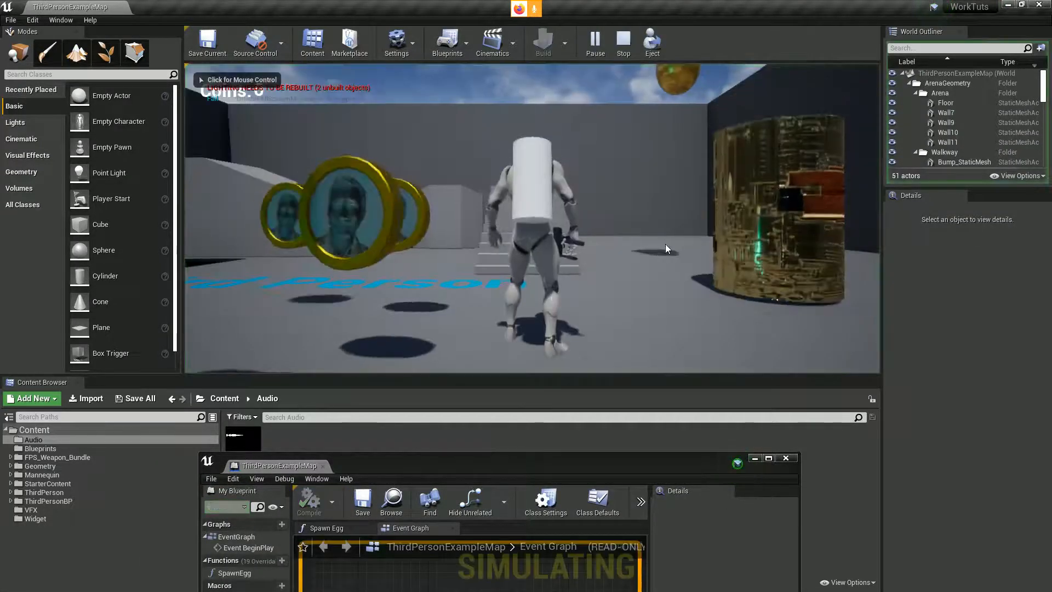
key(s)
key(w)
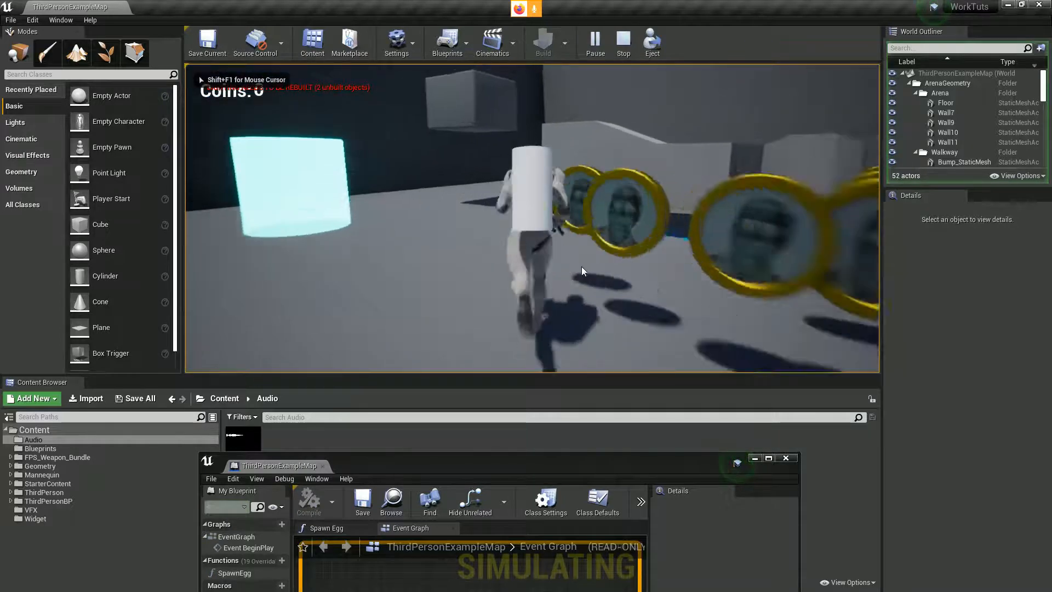
key(d)
key(s)
key(a)
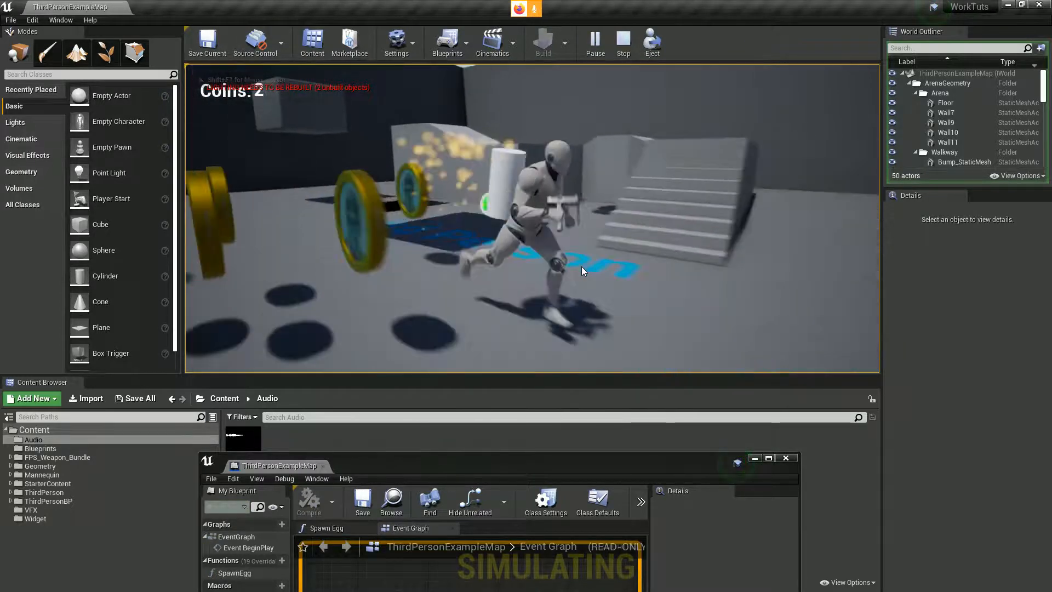
key(w)
key(d)
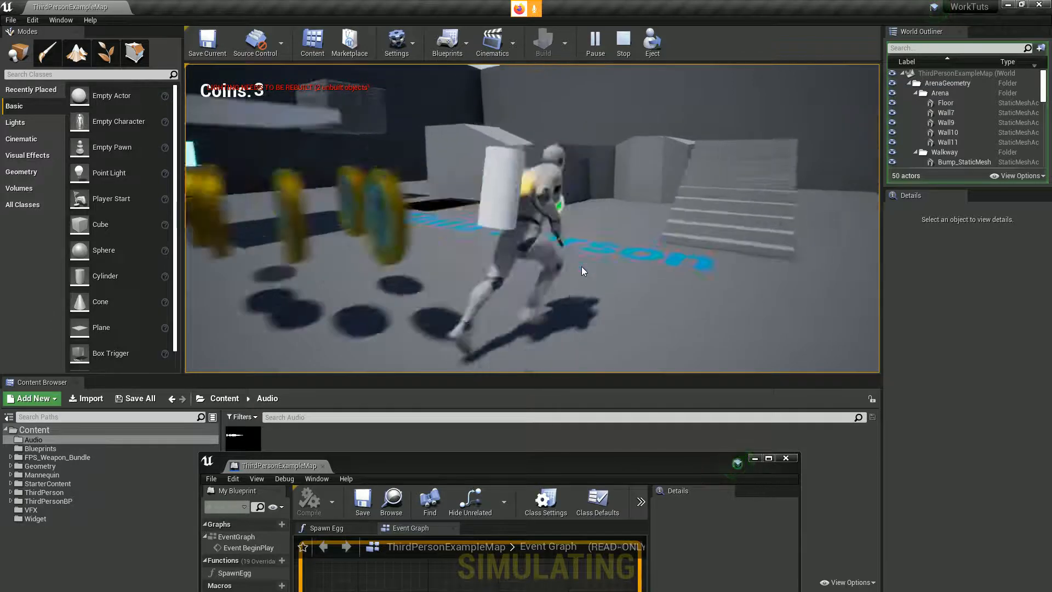
key(s)
key(a)
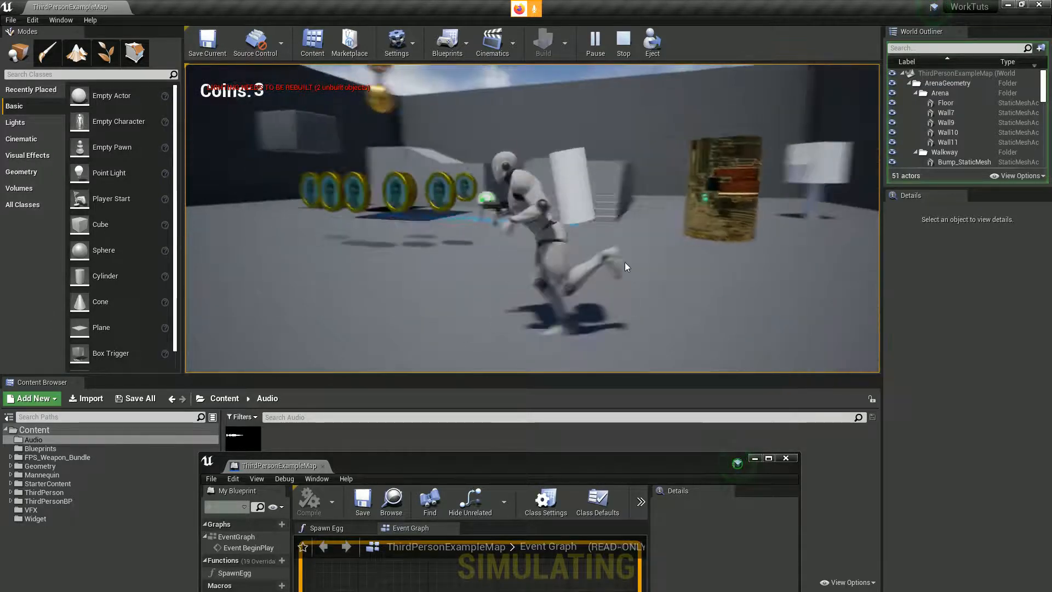
key(d)
key(w)
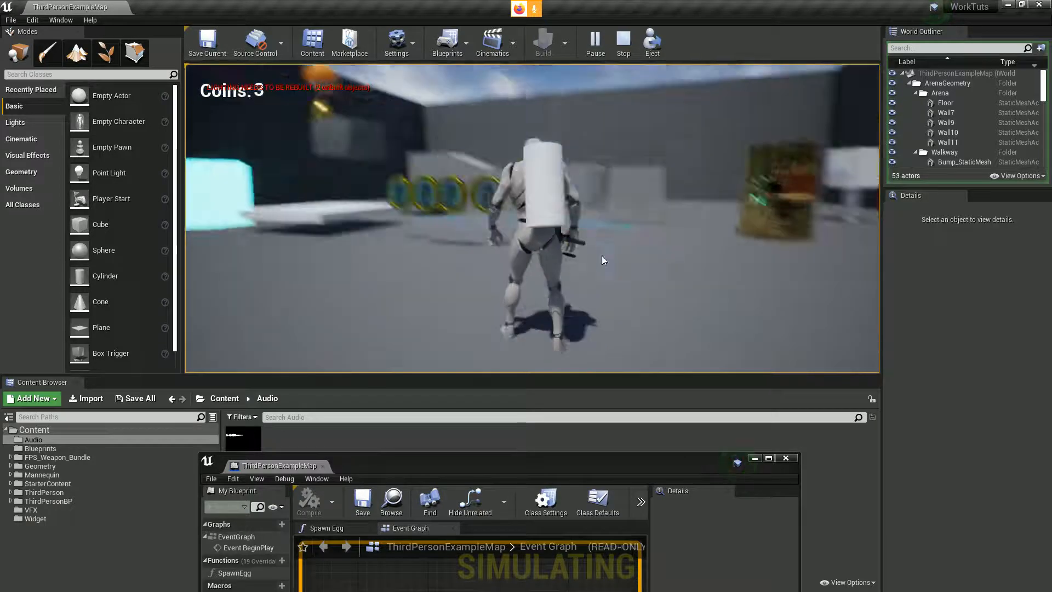
key(Escape)
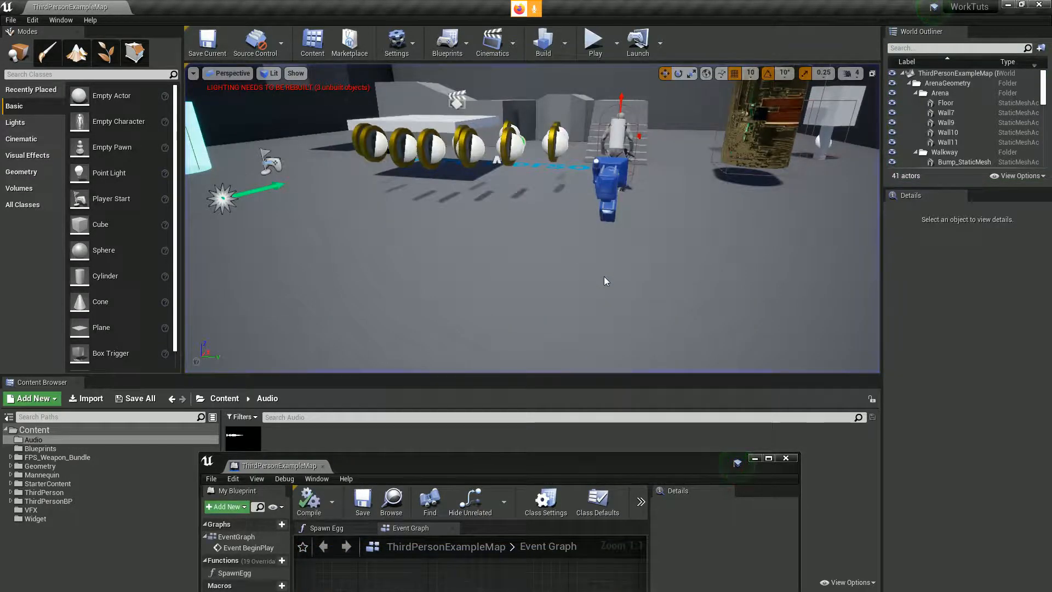